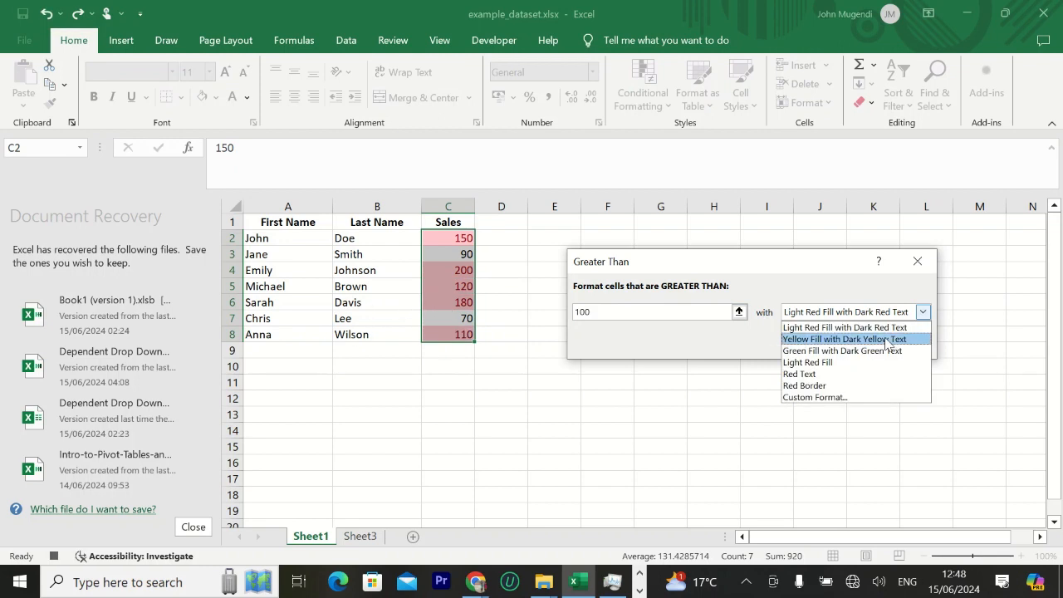
Highlight the Sales values greater than 100 with Green Fill with Dark Green Text conditional formatting.
left_click(887, 341)
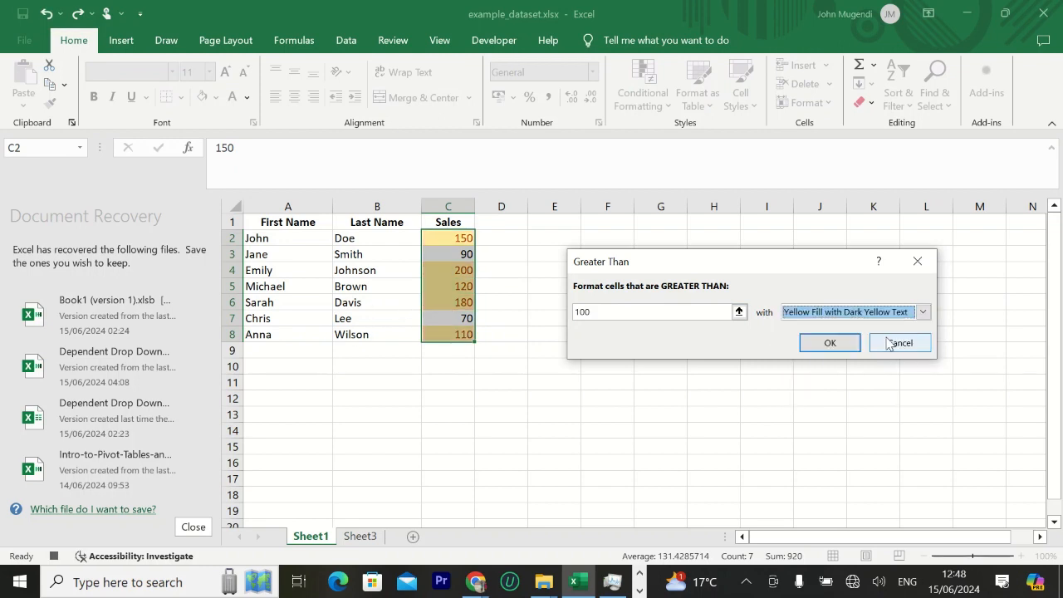
left_click(922, 312)
left_click(880, 351)
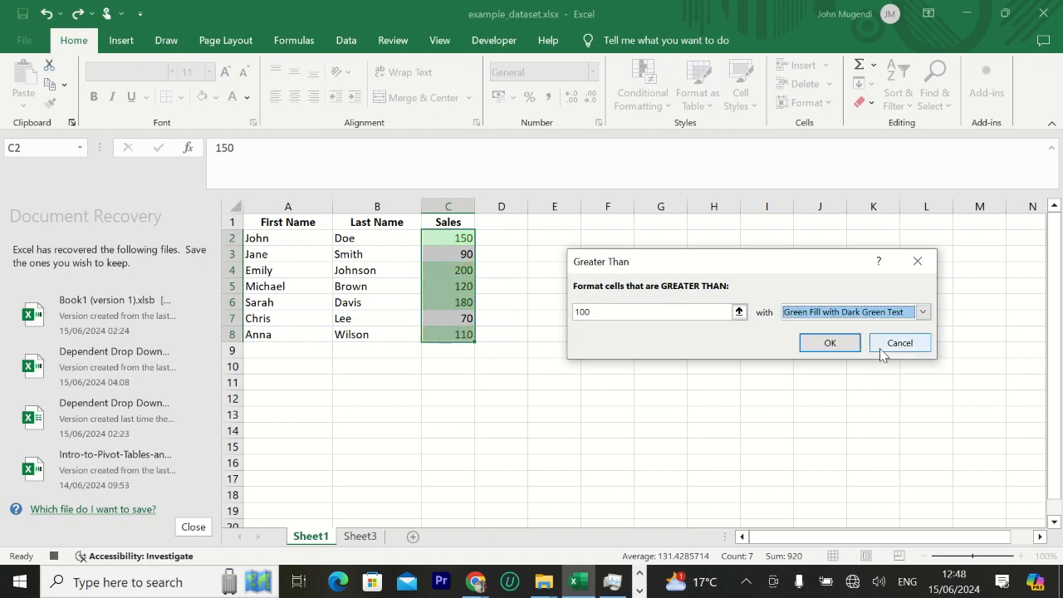
left_click(830, 343)
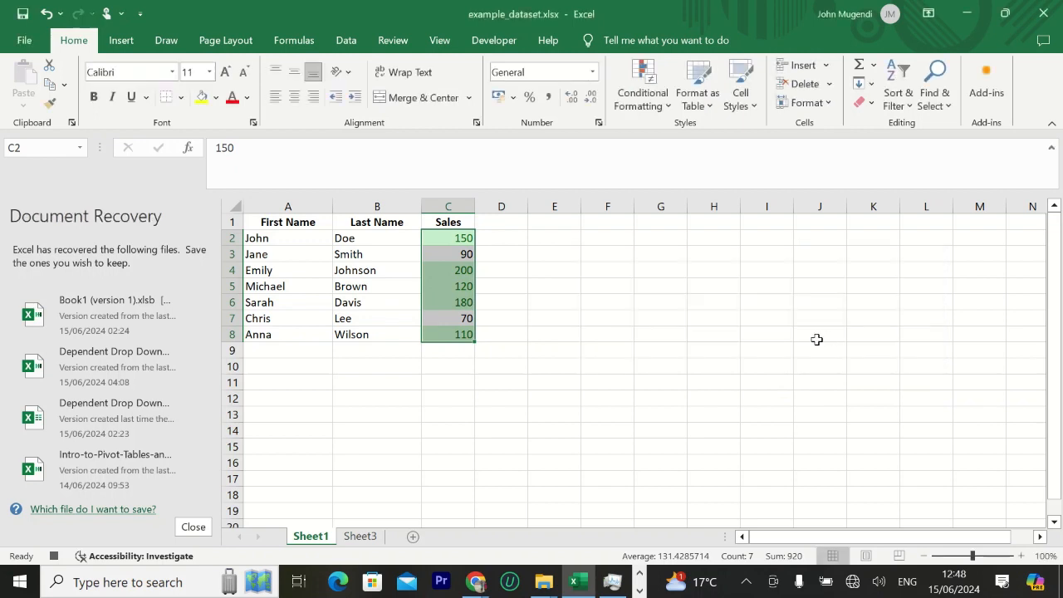
left_click(521, 288)
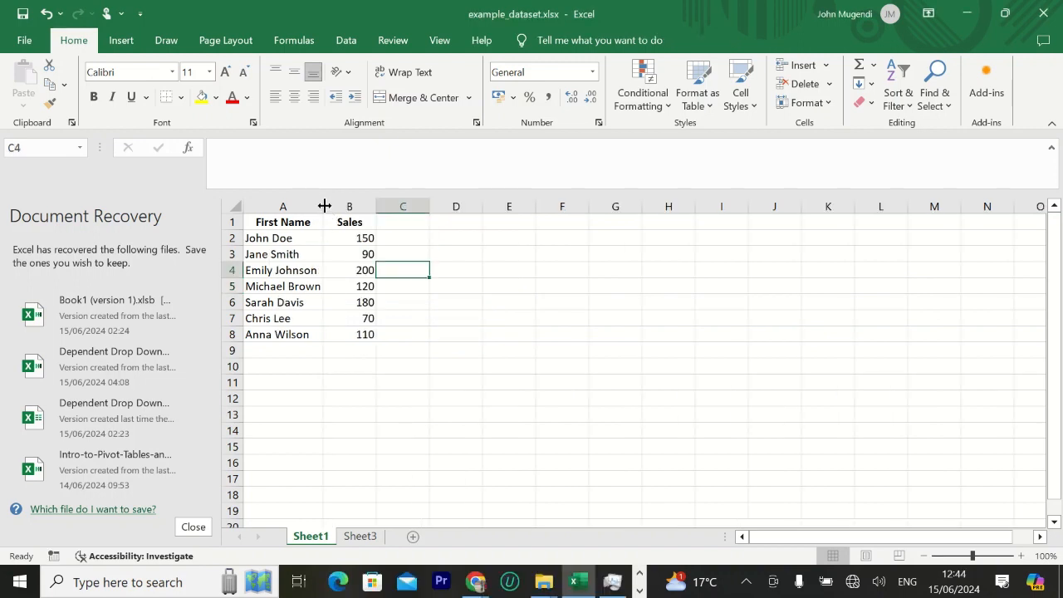
Widen the First Name column slightly and select the data range A2:B8 to review it.
left_click_drag(323, 206, 332, 205)
left_click_drag(279, 238, 377, 347)
left_click(367, 316)
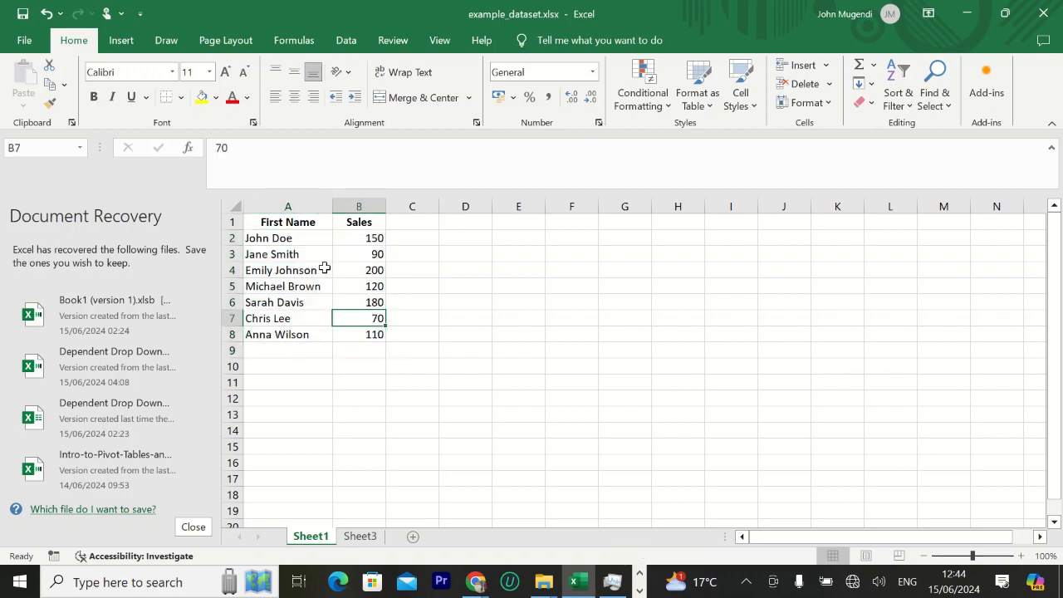
left_click_drag(280, 237, 371, 334)
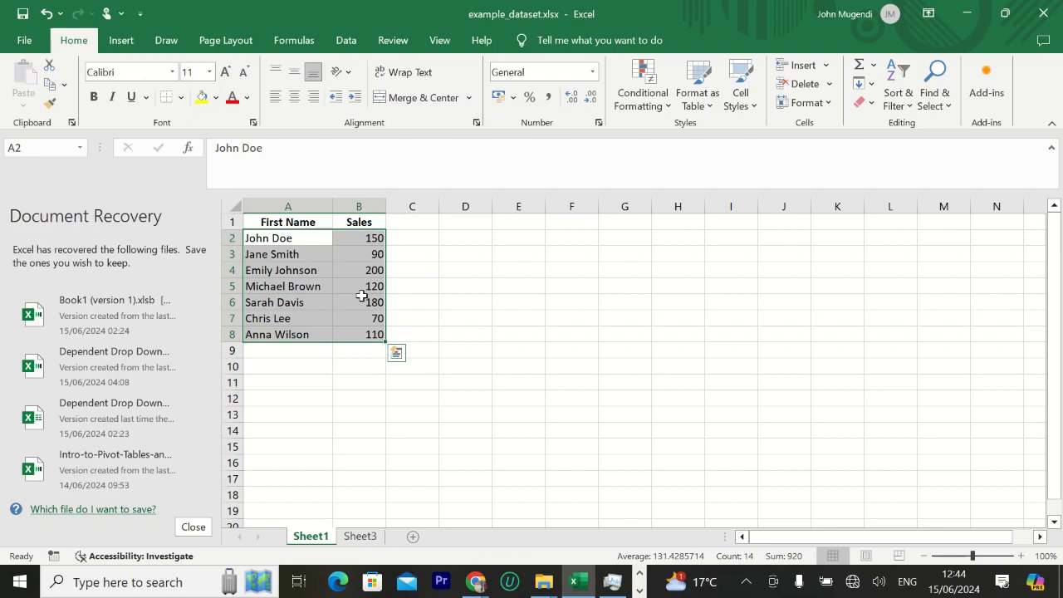
left_click(397, 286)
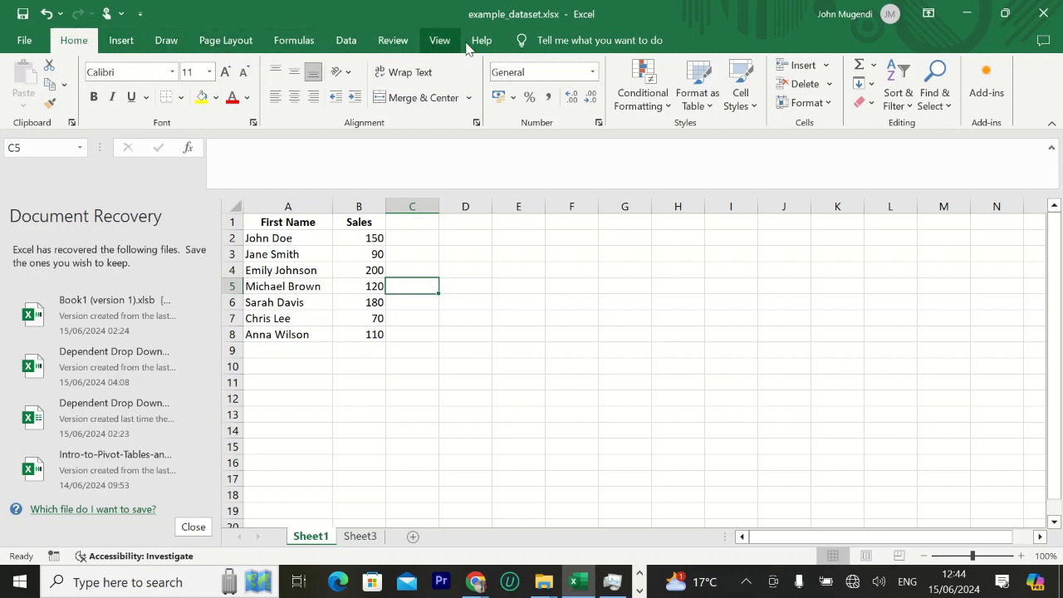
left_click(121, 41)
left_click(166, 41)
left_click(225, 40)
left_click(269, 41)
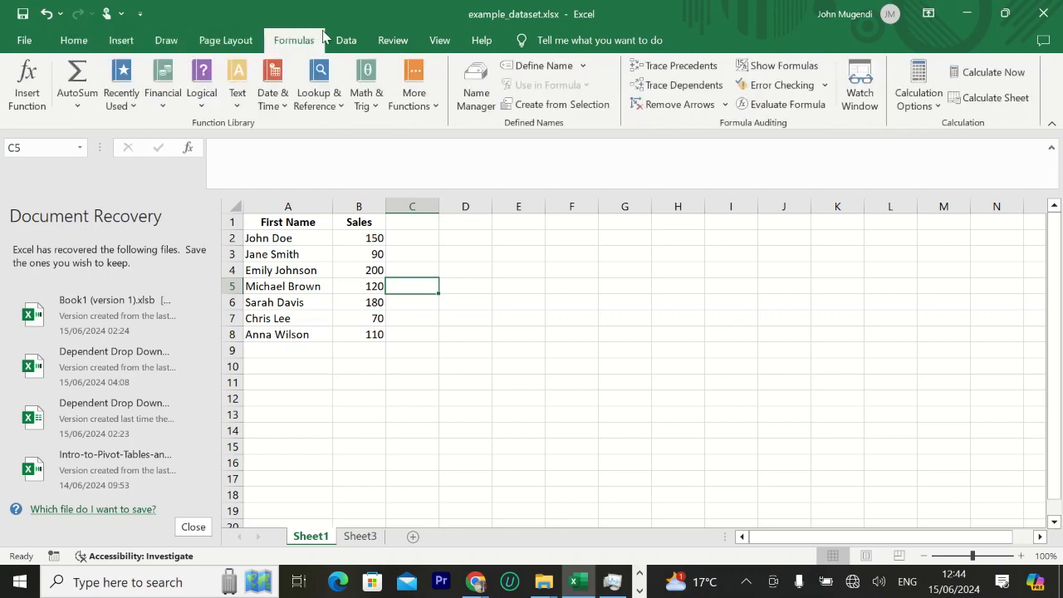
double_click(702, 15)
left_click(741, 14)
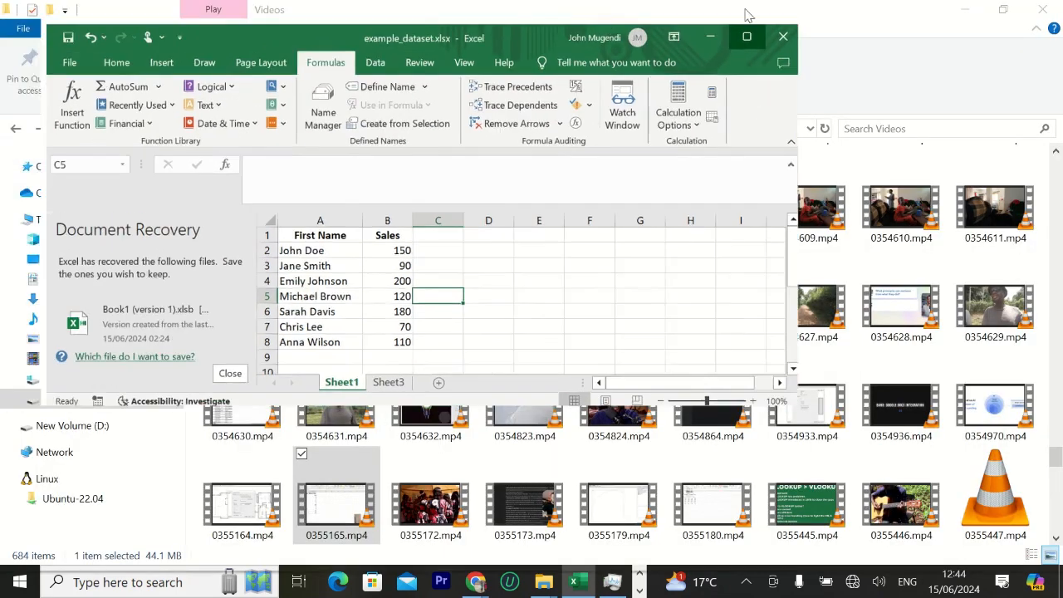
left_click(406, 305)
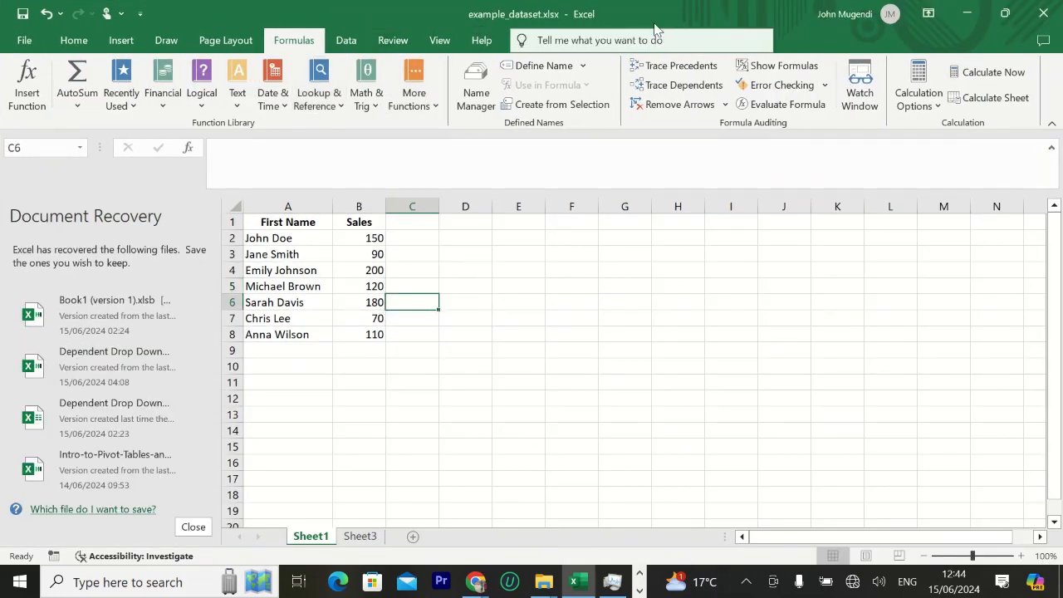
Enable the Developer tab among the ribbon's main tabs in the Excel options.
left_click(24, 40)
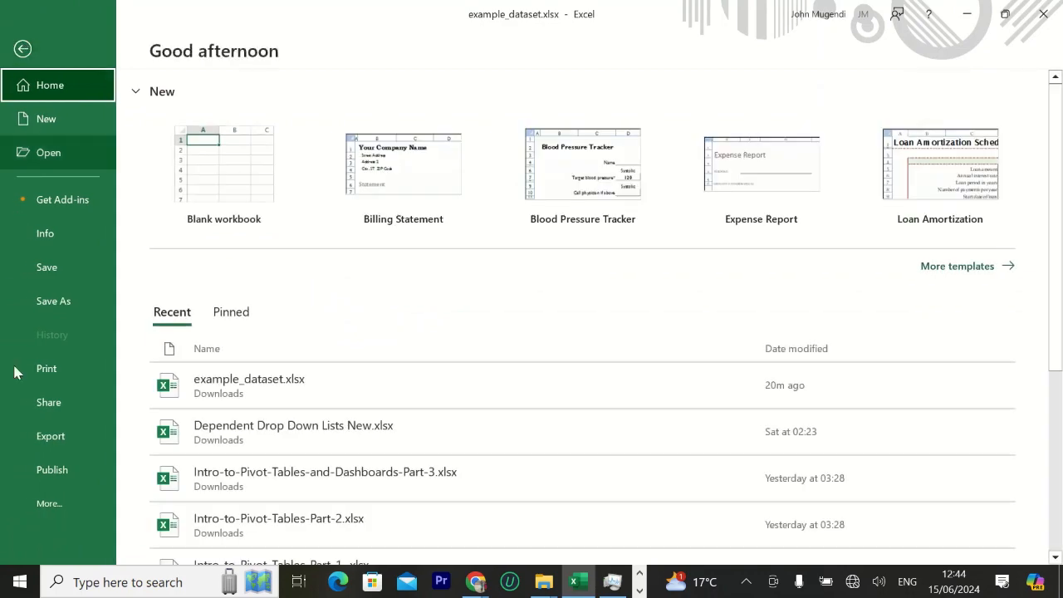
left_click(57, 502)
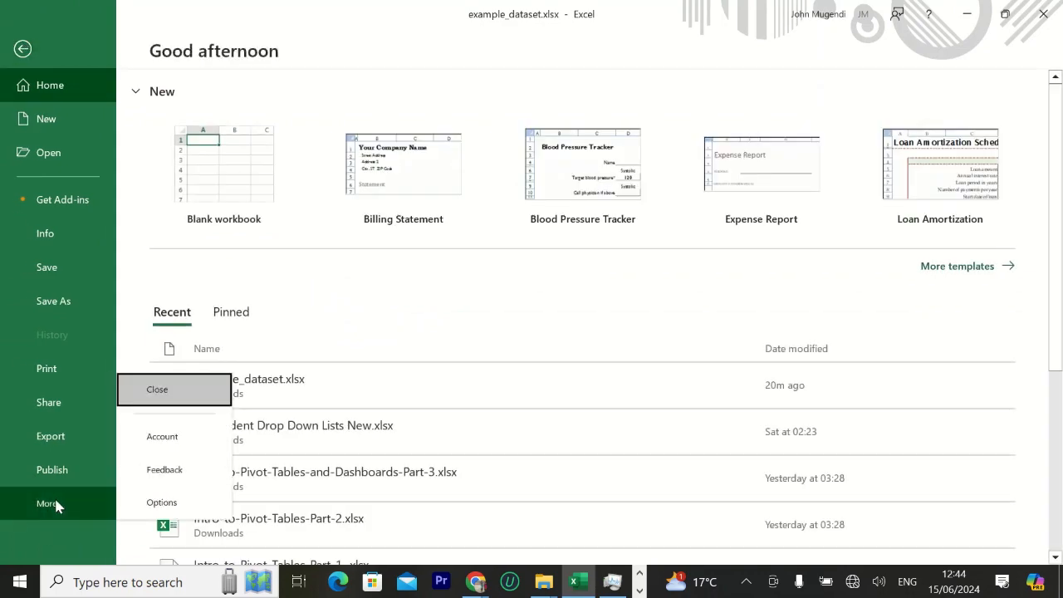
left_click(170, 501)
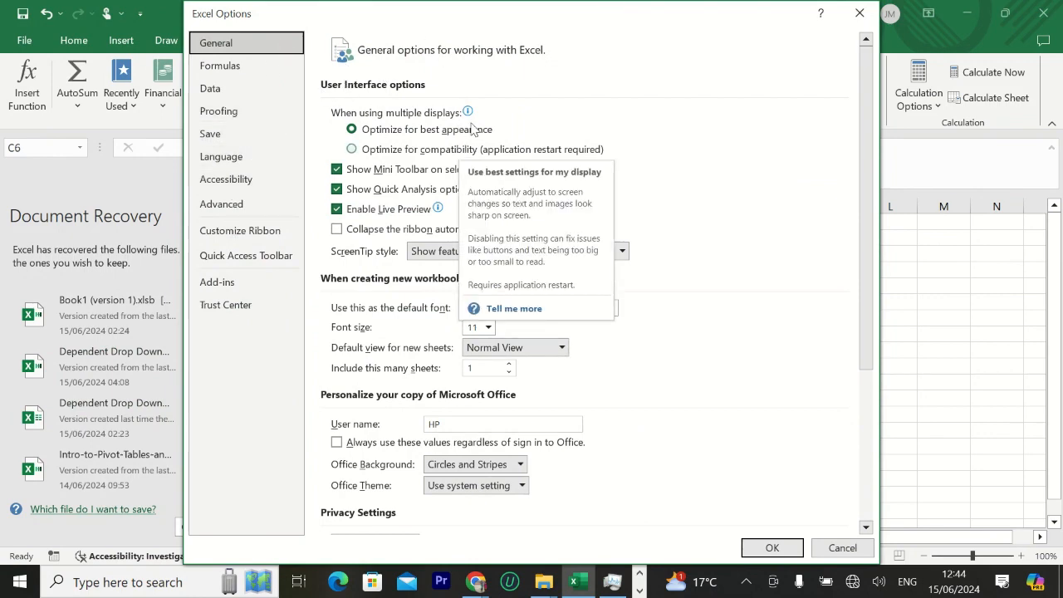
left_click(236, 70)
left_click(212, 88)
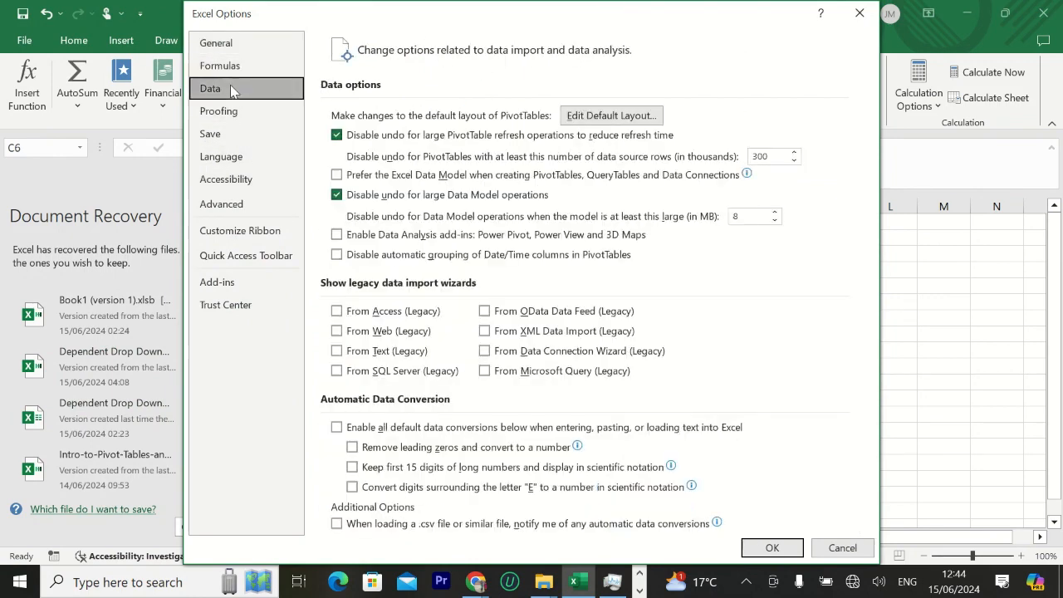
left_click(233, 111)
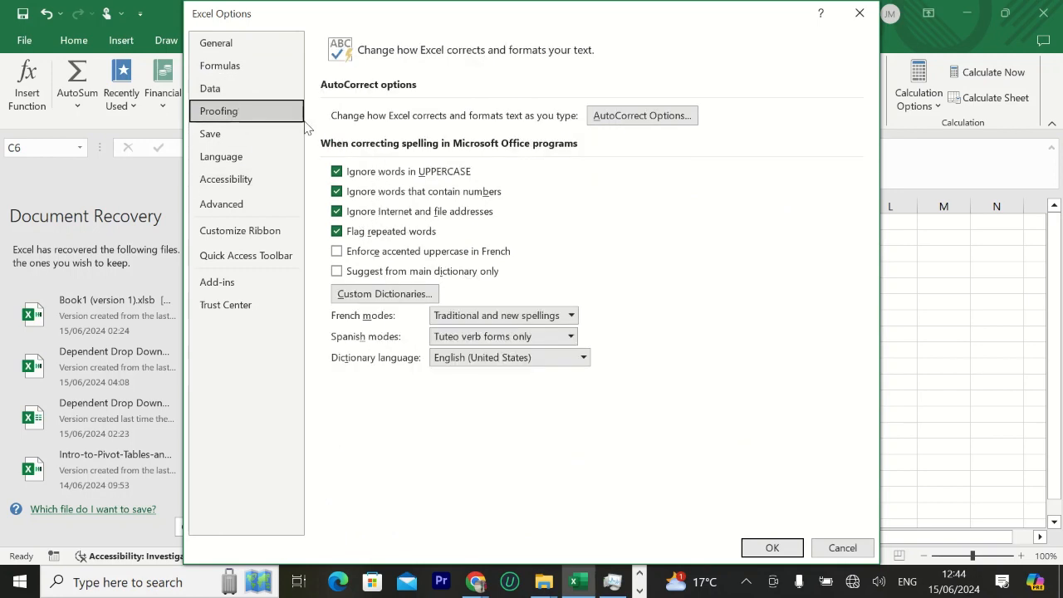
left_click(266, 50)
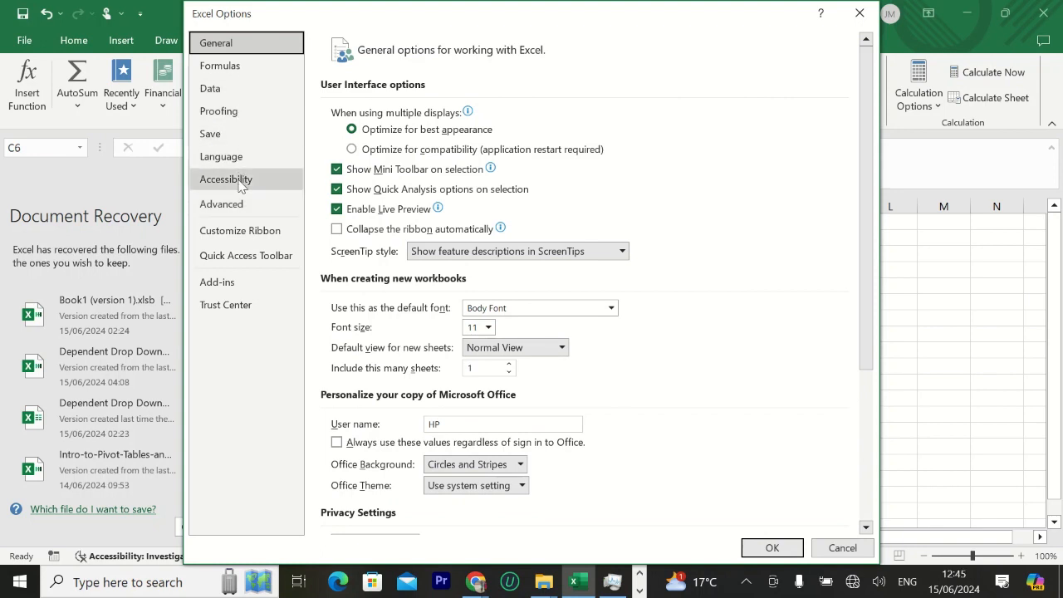
left_click(239, 237)
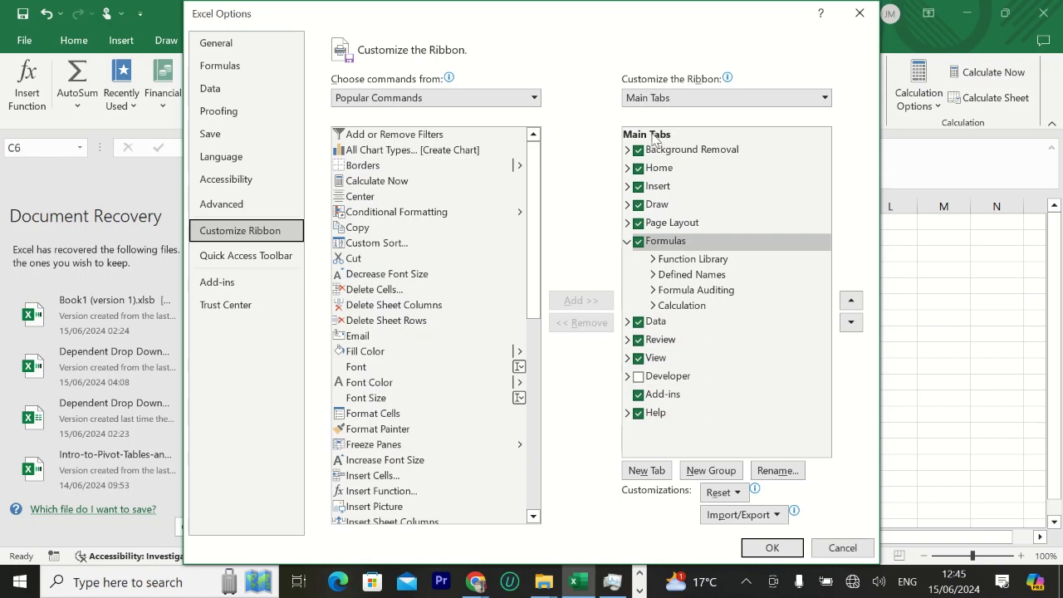
left_click(755, 103)
left_click(757, 102)
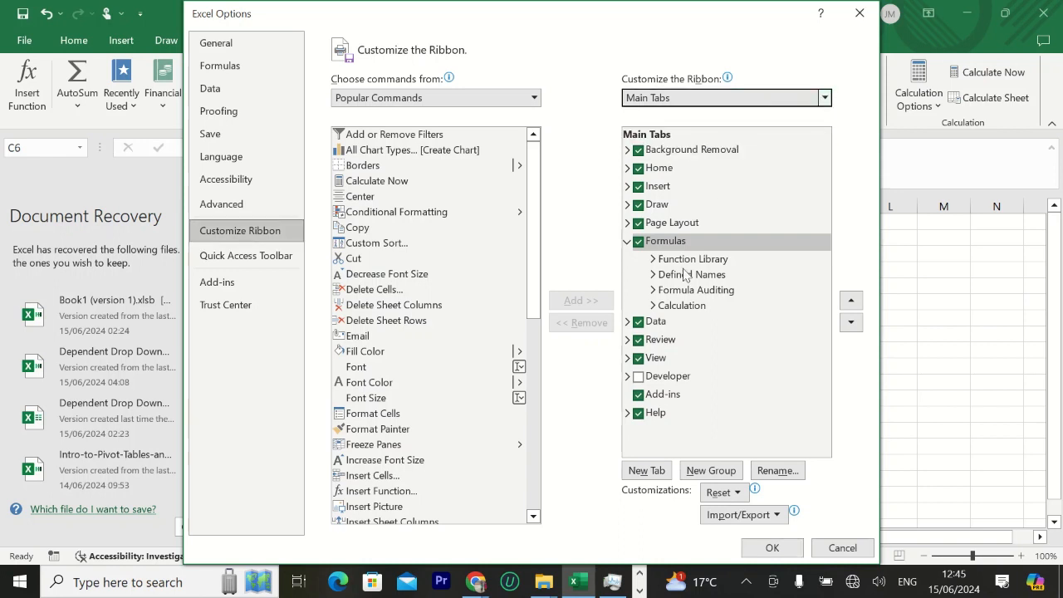
left_click(640, 379)
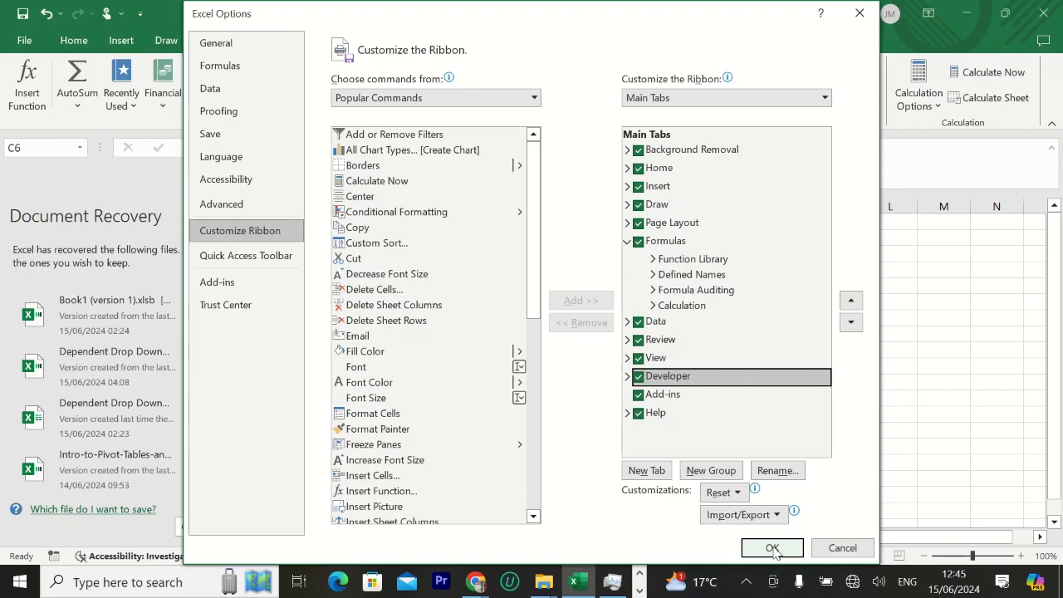
left_click(772, 547)
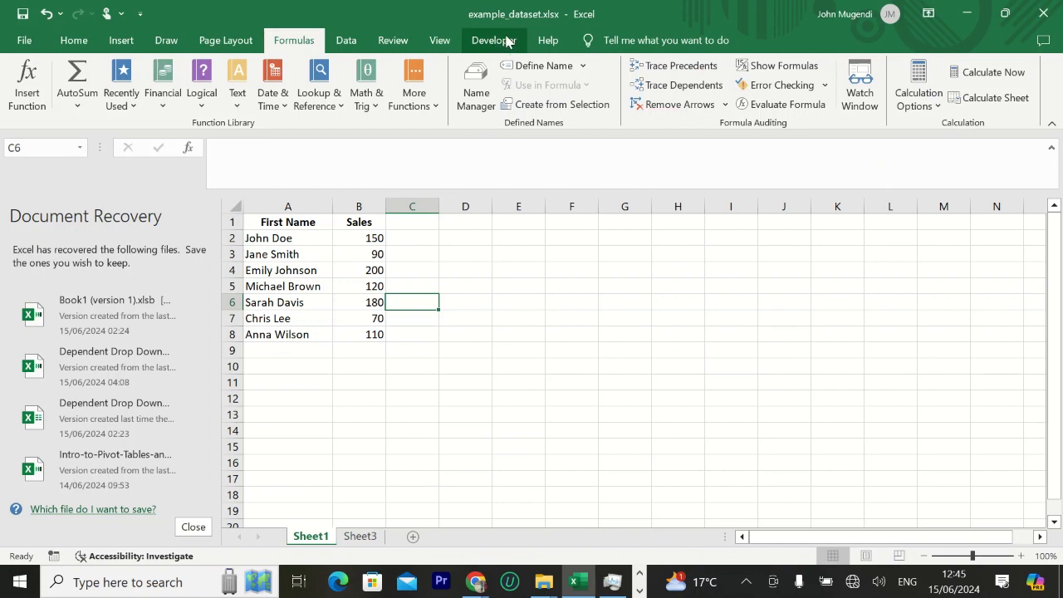
Open the Visual Basic editor from the Developer tools and close it again.
left_click(505, 42)
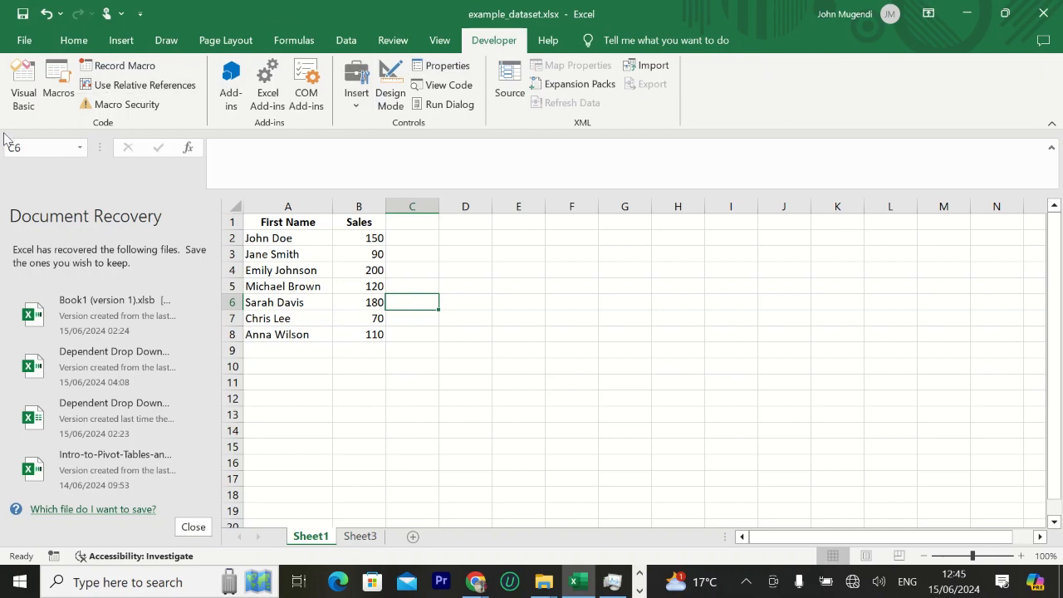
left_click(29, 108)
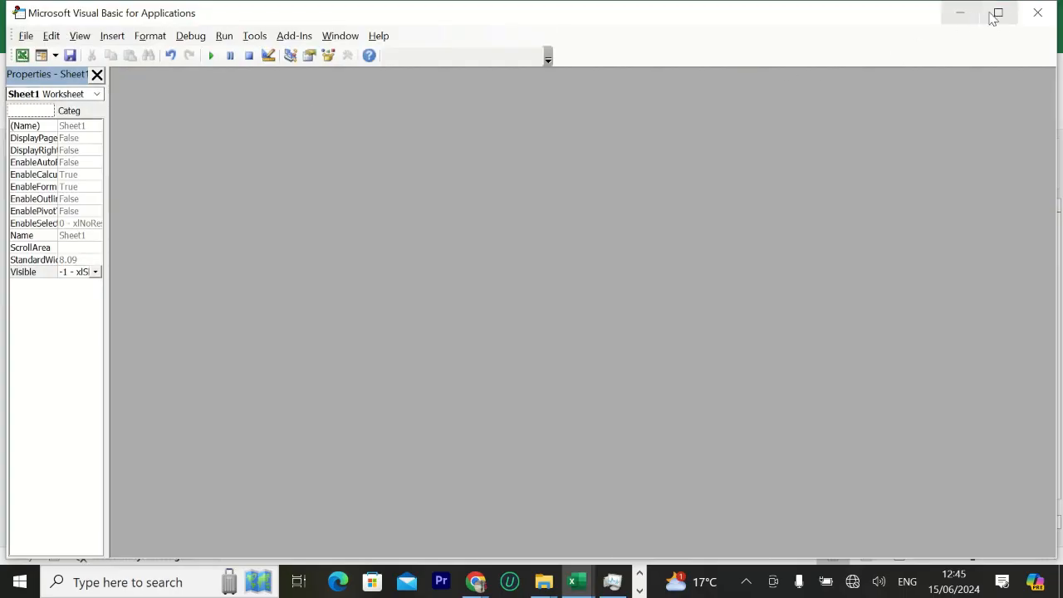
left_click(1037, 14)
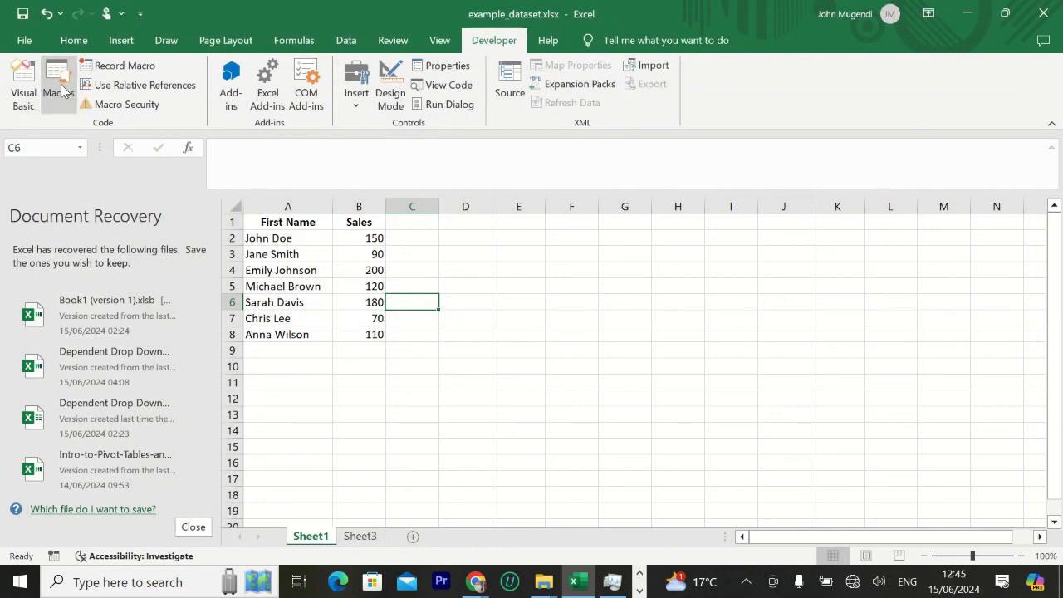
Delete the existing macro Format_data from the workbook's macro list.
left_click(58, 87)
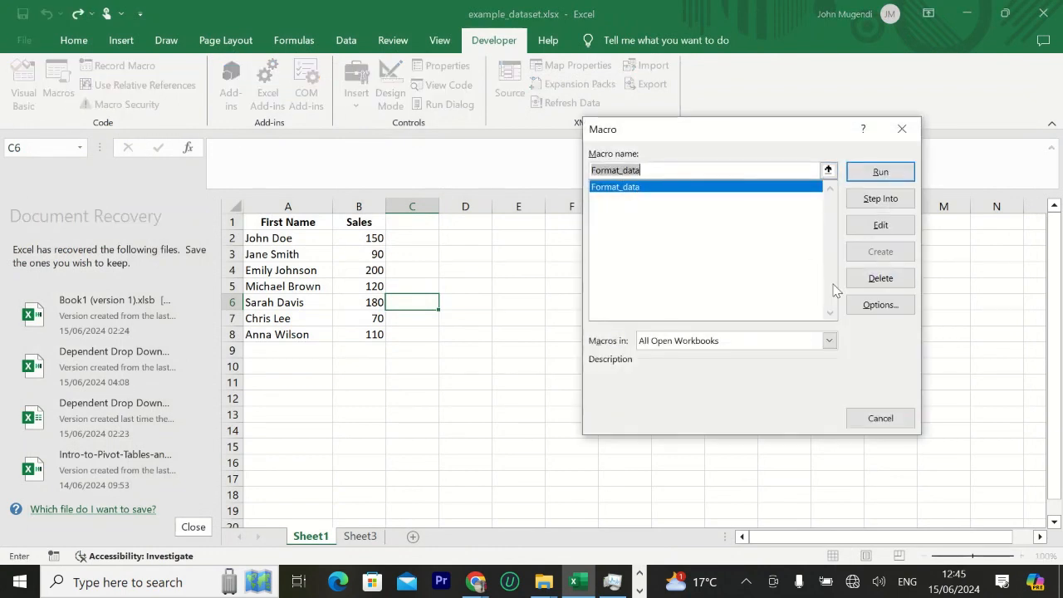
left_click(880, 278)
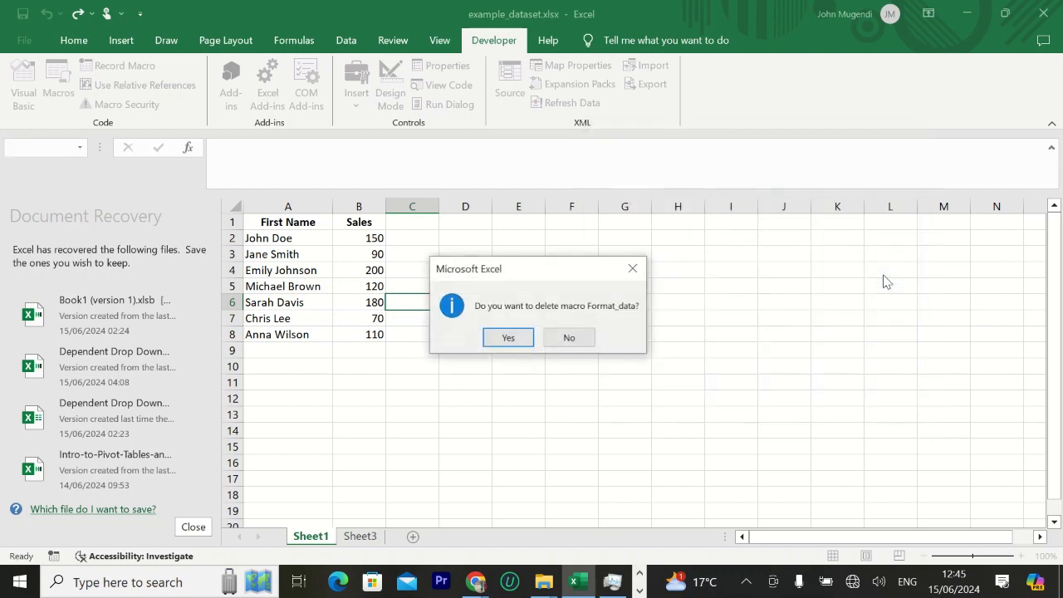
left_click(504, 338)
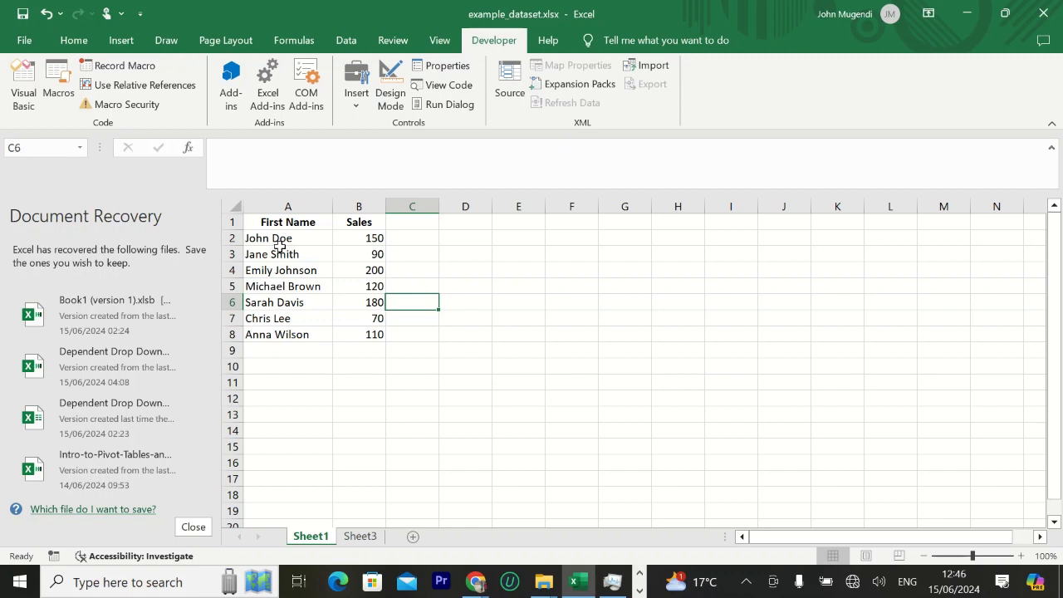
Start recording a new macro named Format_data, stored in This Workbook.
left_click(146, 69)
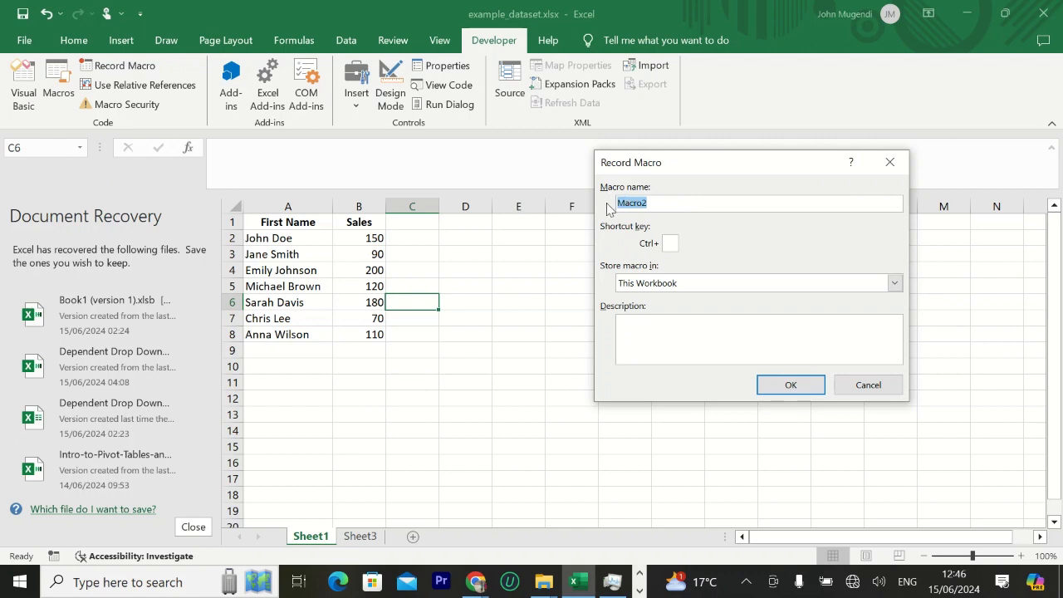
type("Format_data")
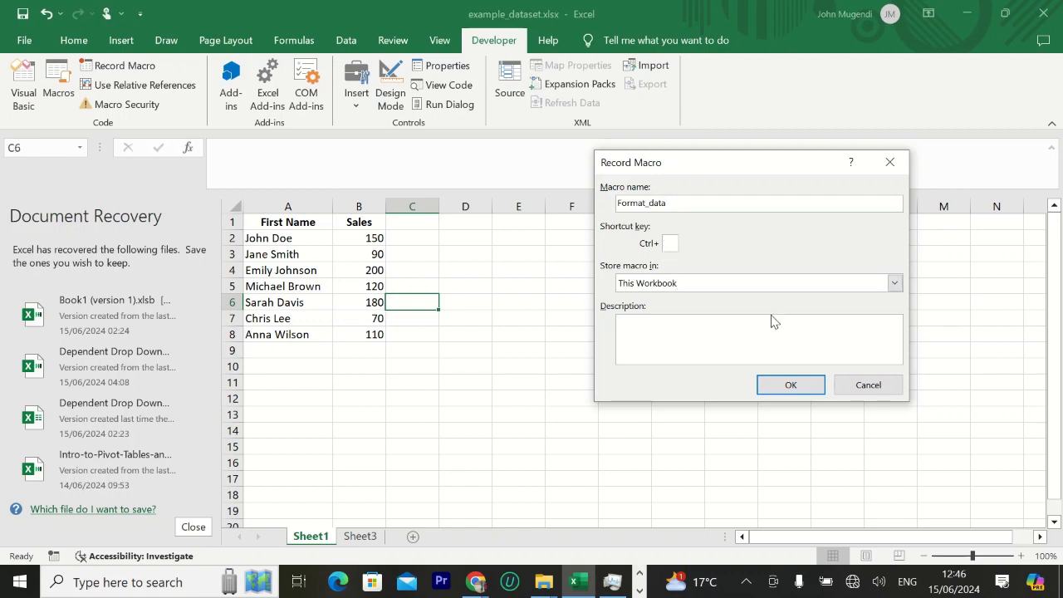
left_click(789, 387)
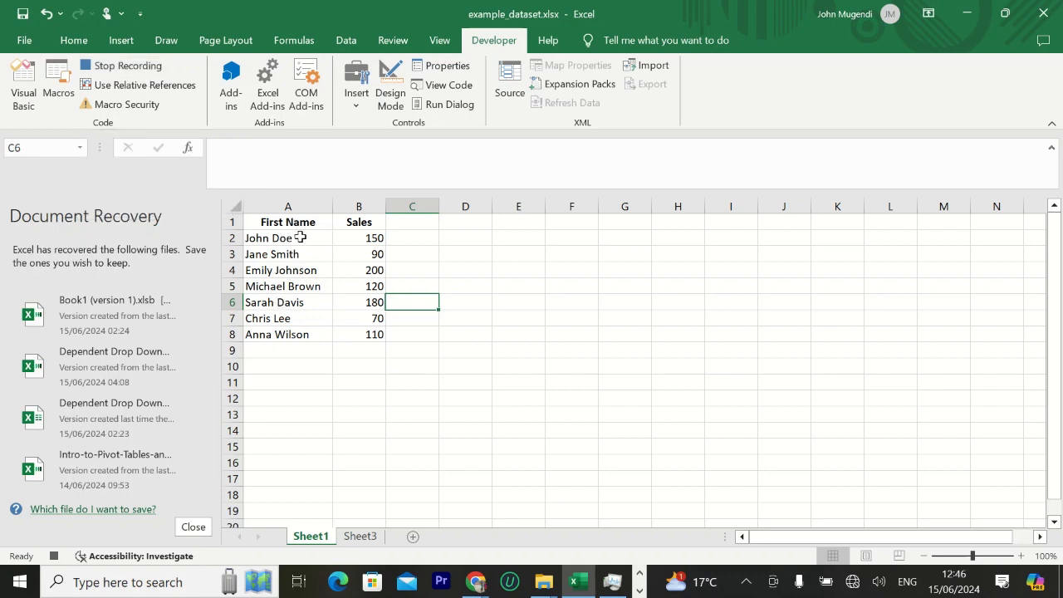
Insert a column before Sales and give it the header Last Name in cell B1.
right_click(347, 200)
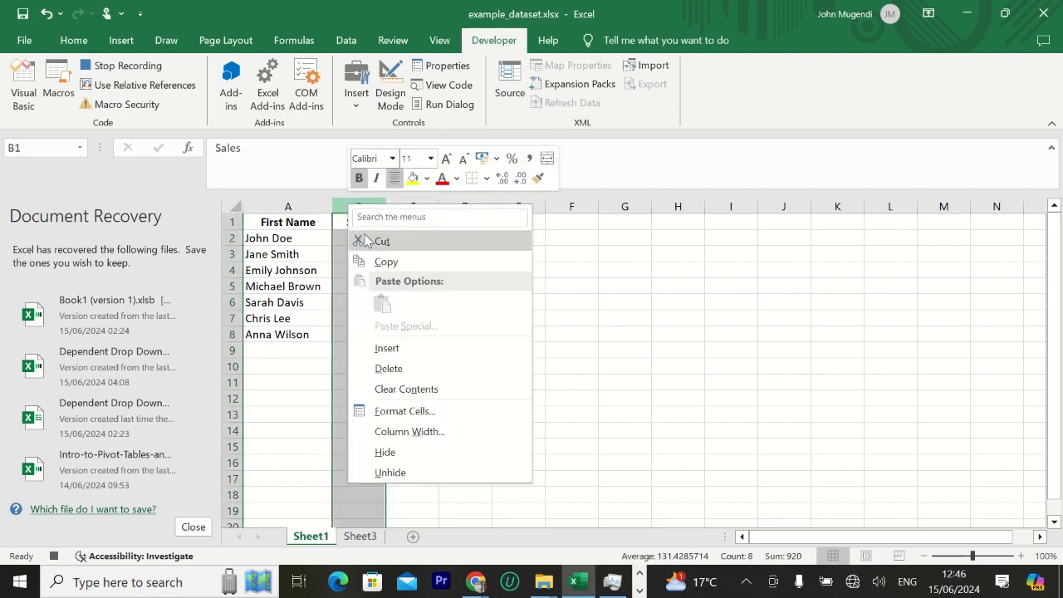
left_click(386, 348)
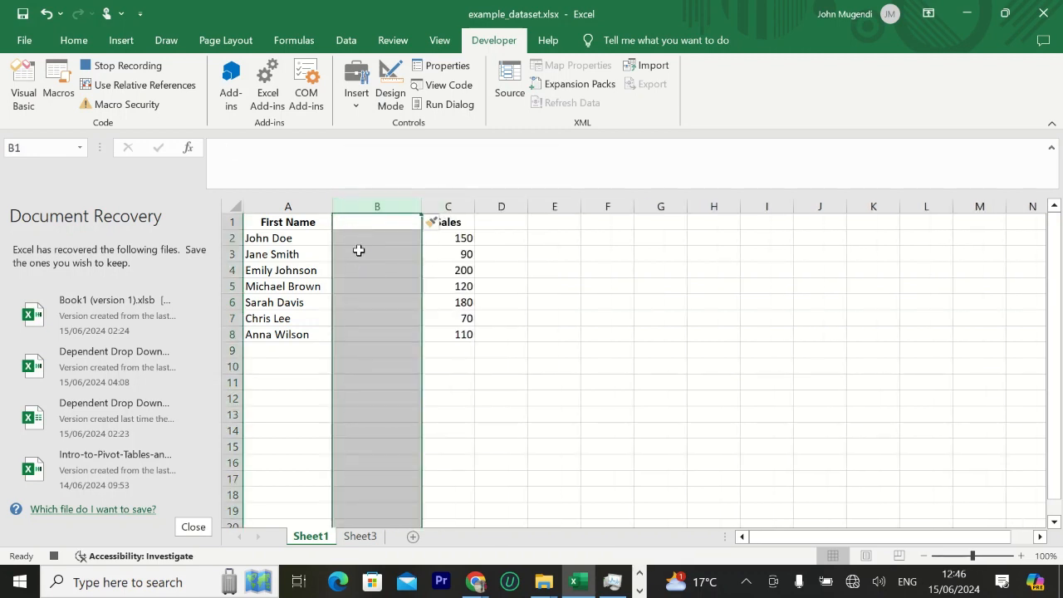
left_click(365, 223)
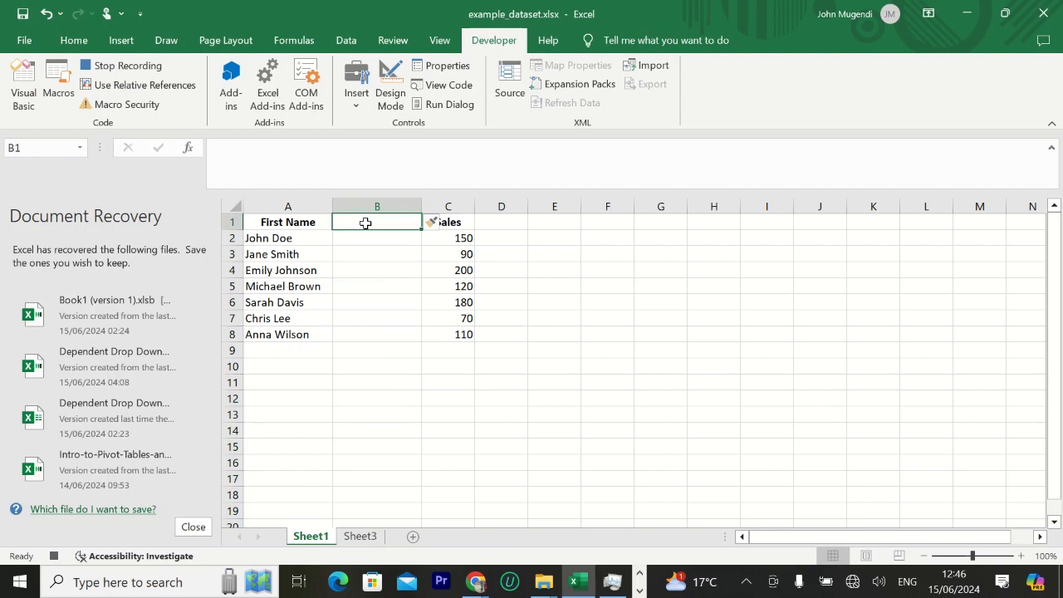
type("La")
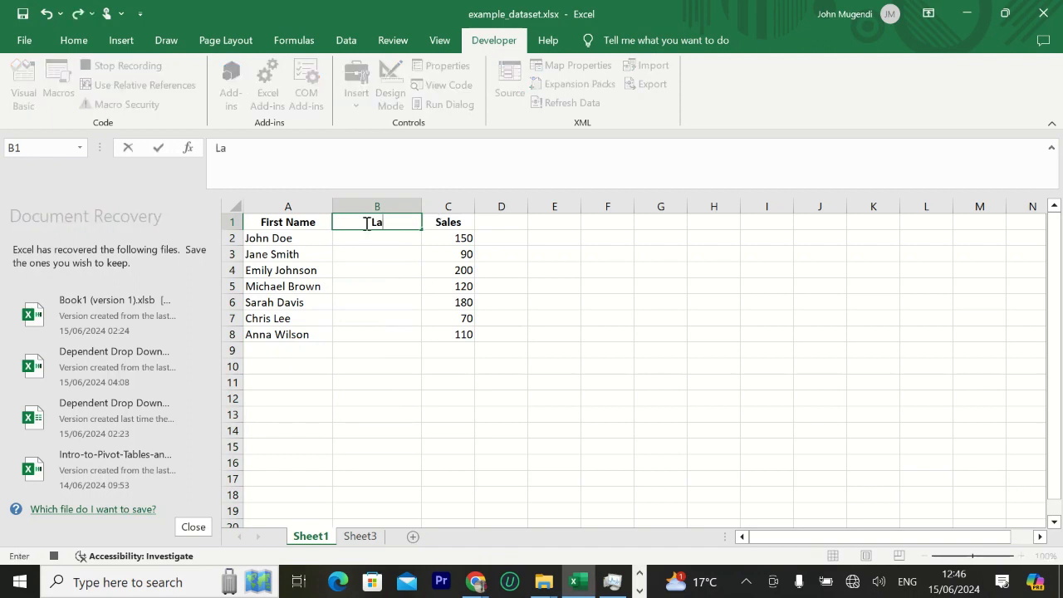
type("st Name")
key("Return")
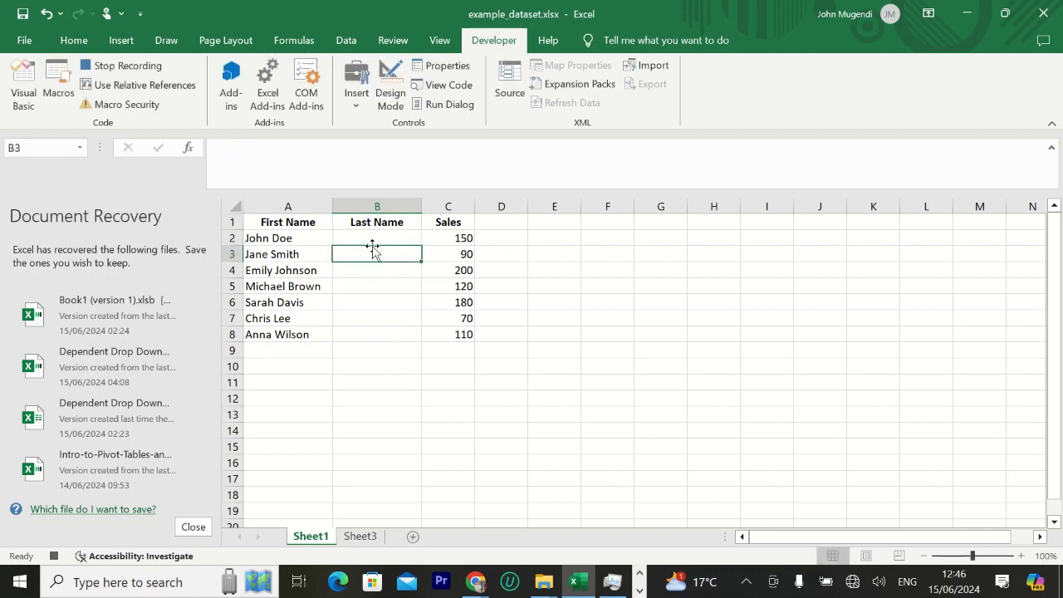
left_click(280, 239)
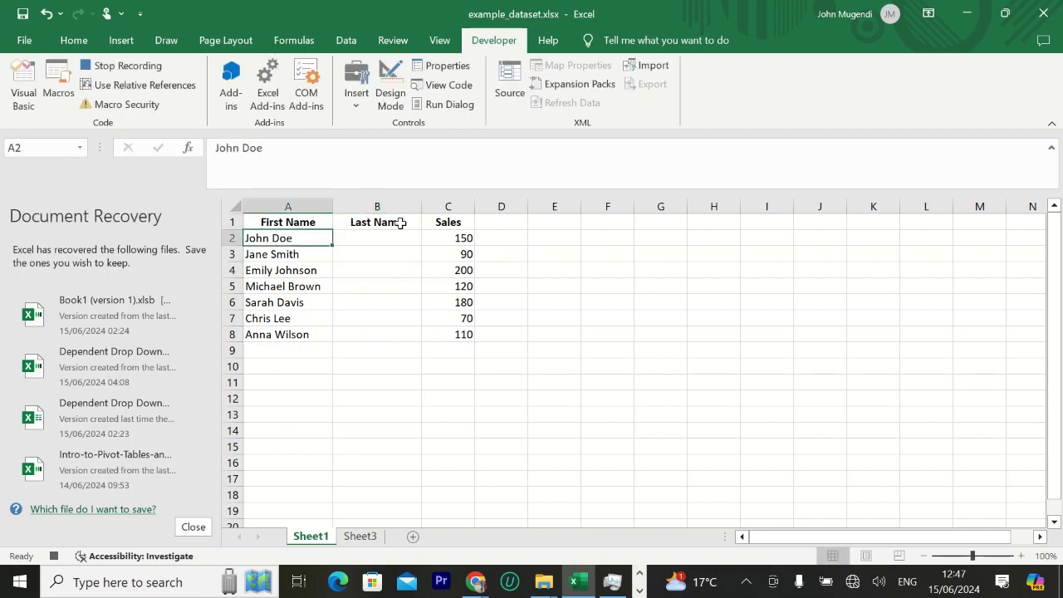
Split the full names in A2:A8 into first and last name columns with Text to Columns, using Space as the delimiter.
left_click_drag(301, 237, 295, 334)
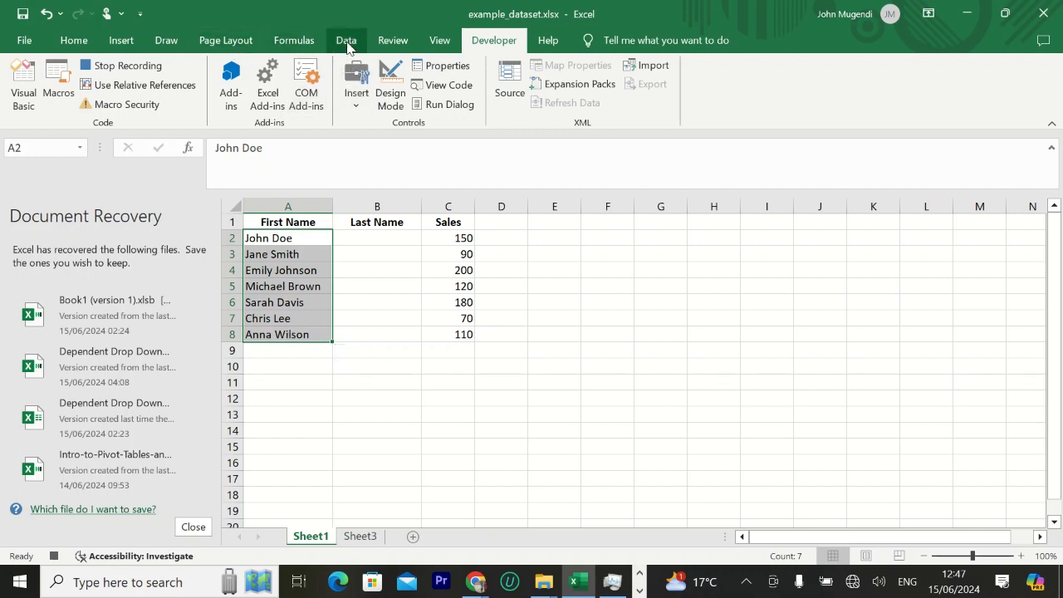
left_click(346, 42)
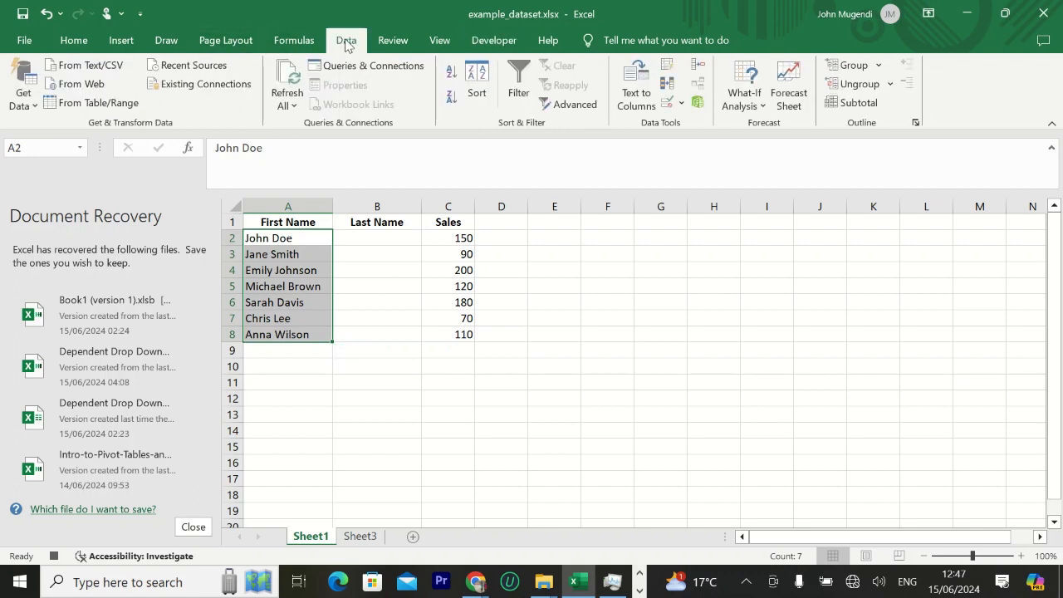
left_click(637, 100)
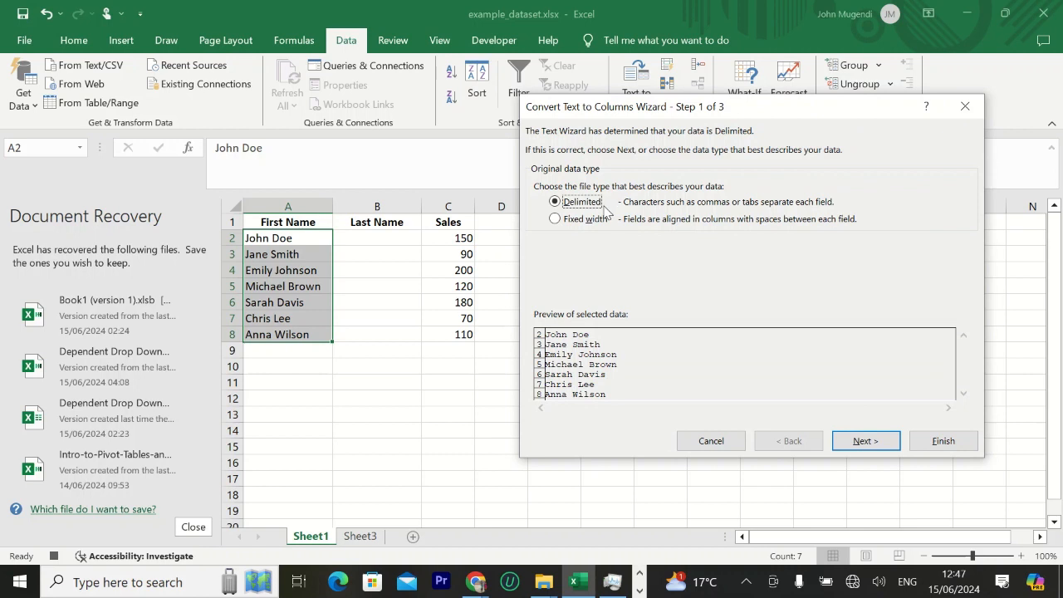
left_click(862, 445)
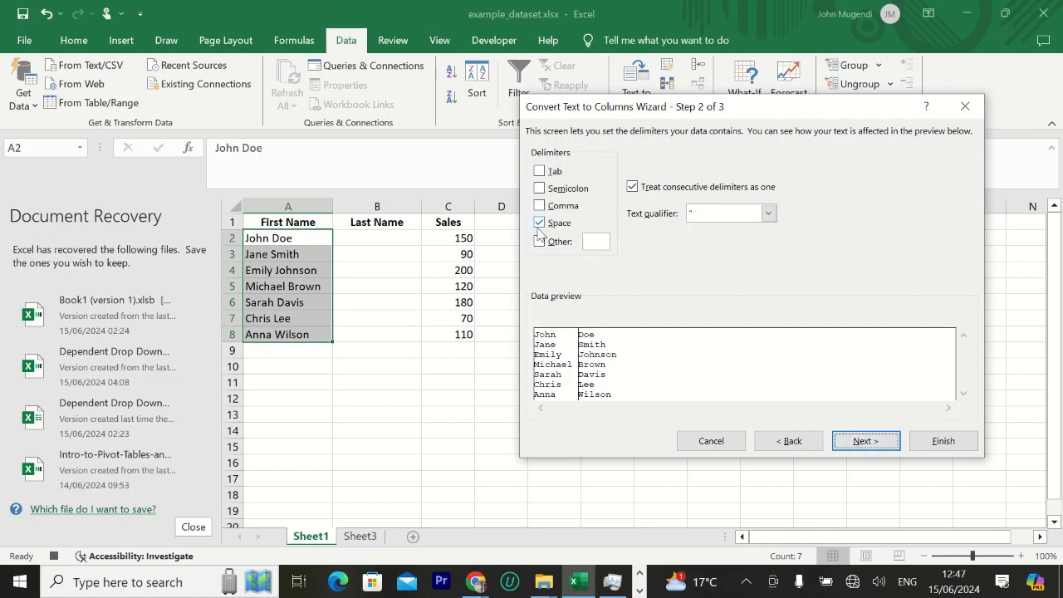
left_click(879, 444)
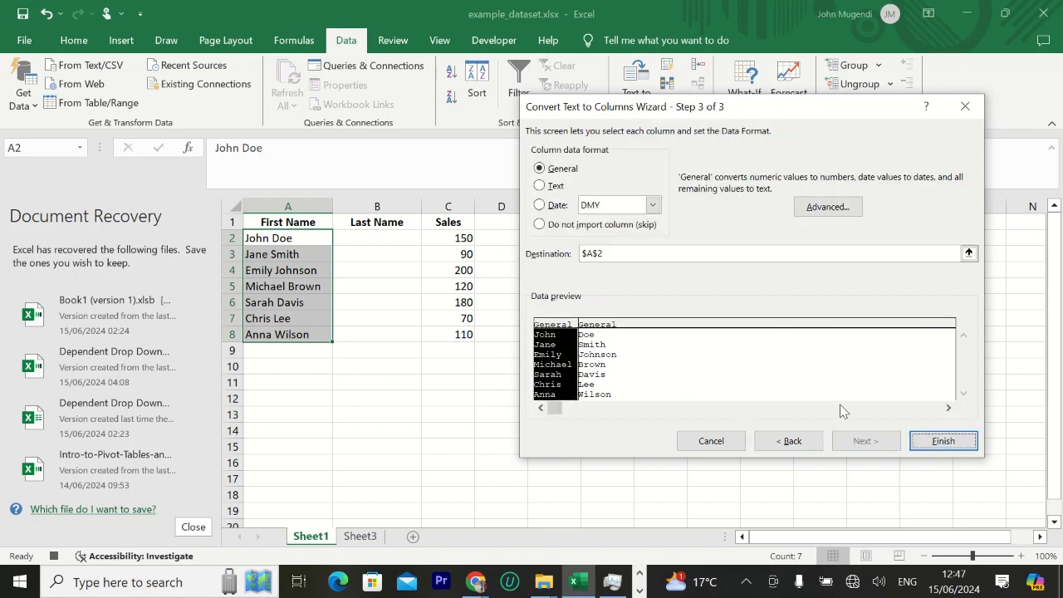
left_click(944, 441)
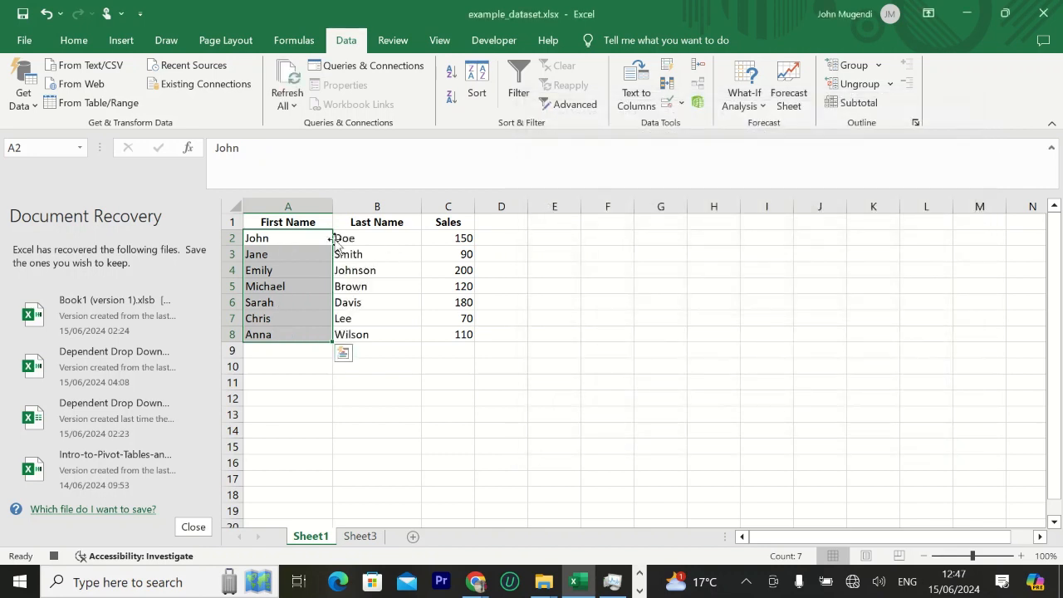
left_click(376, 241)
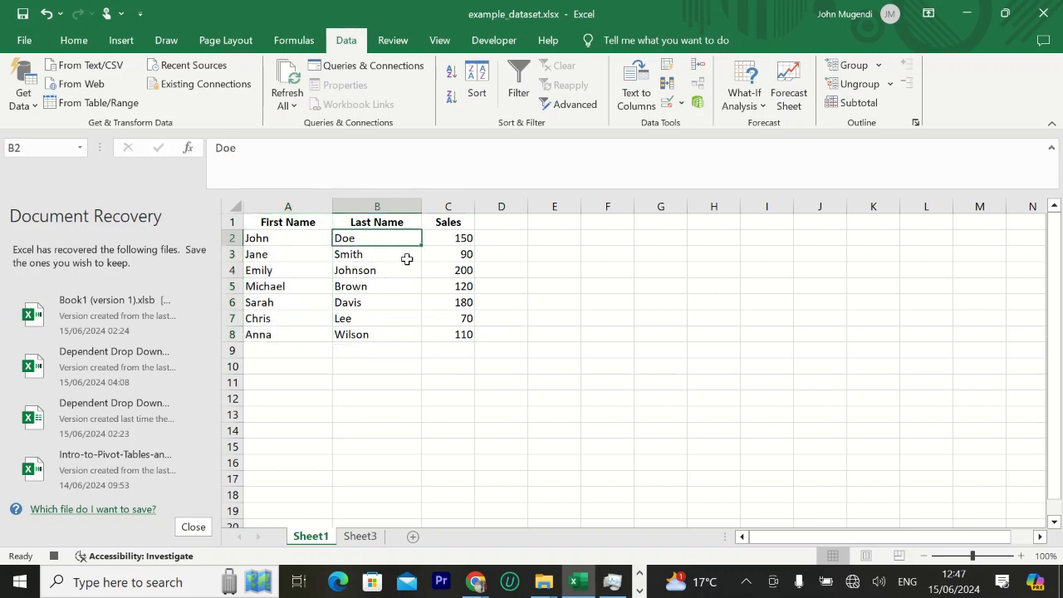
Add a Greater Than 100 conditional formatting rule to the Sales values in C2:C8, using Green Fill with Dark Green Text.
left_click_drag(457, 236, 455, 332)
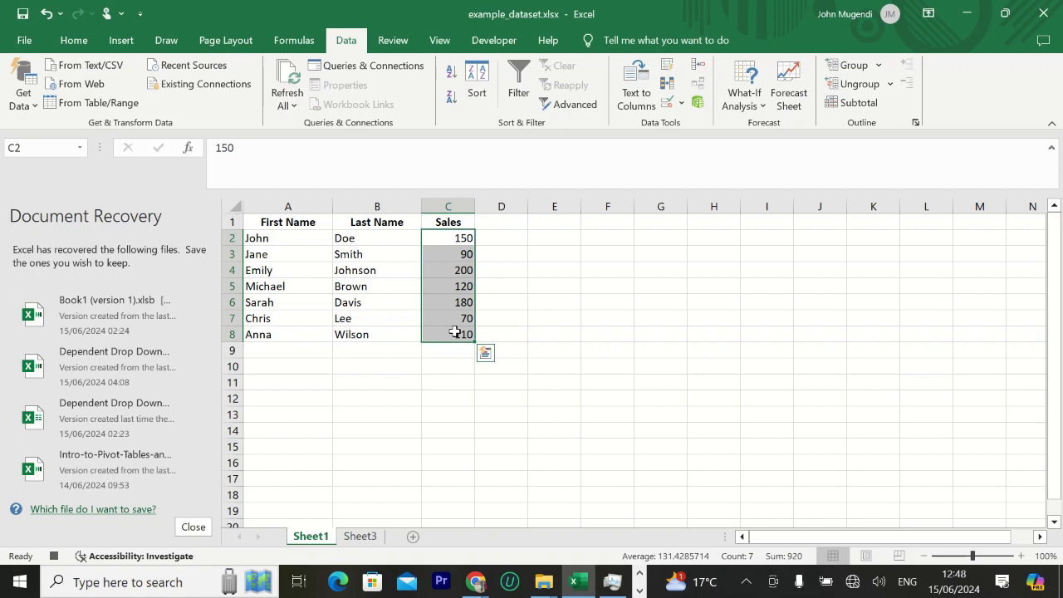
left_click(74, 41)
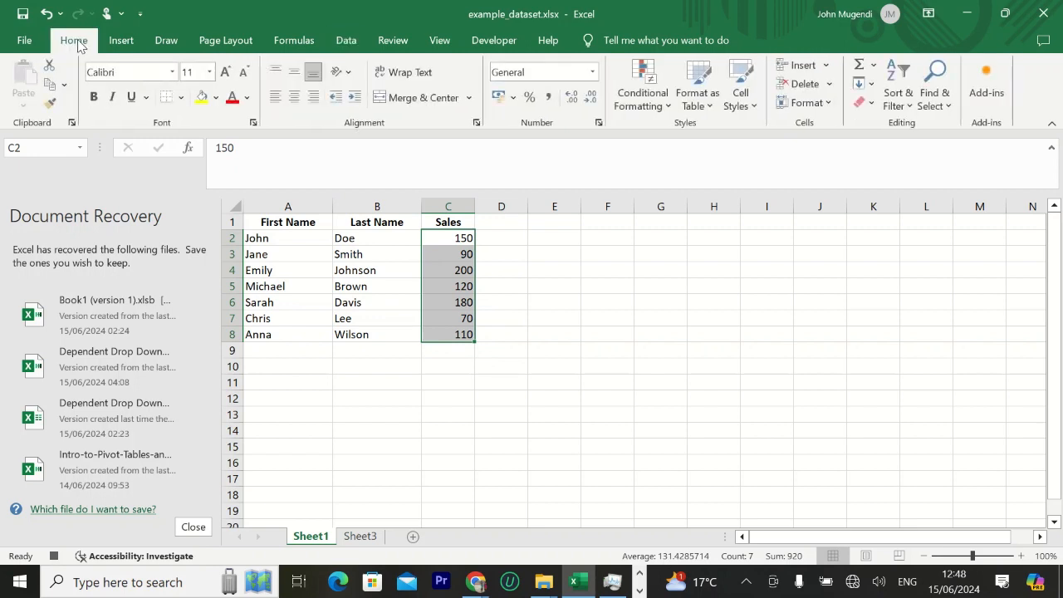
left_click(667, 108)
mouse_move(671, 131)
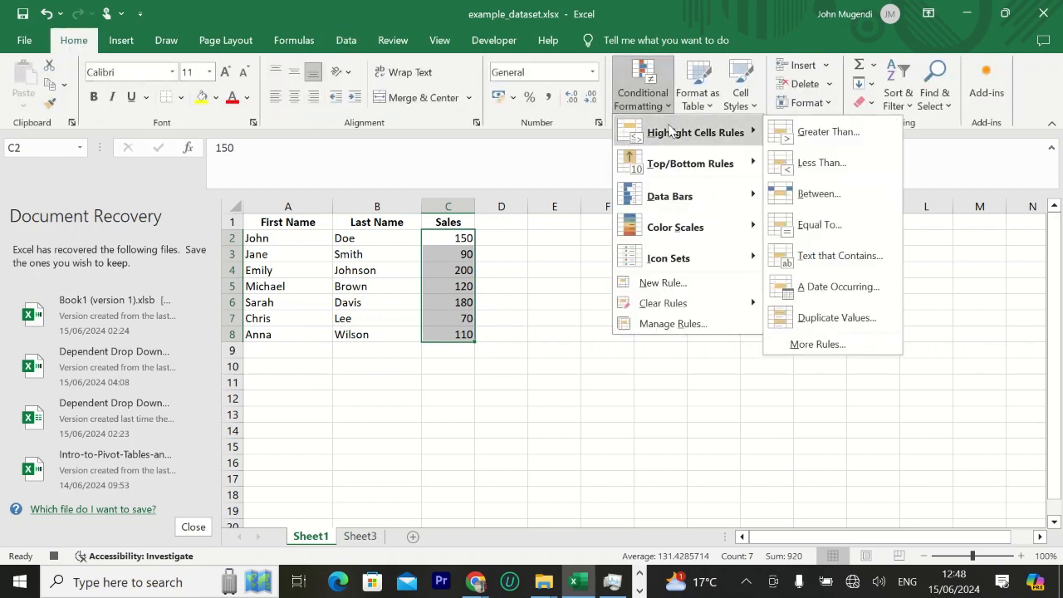
left_click(826, 131)
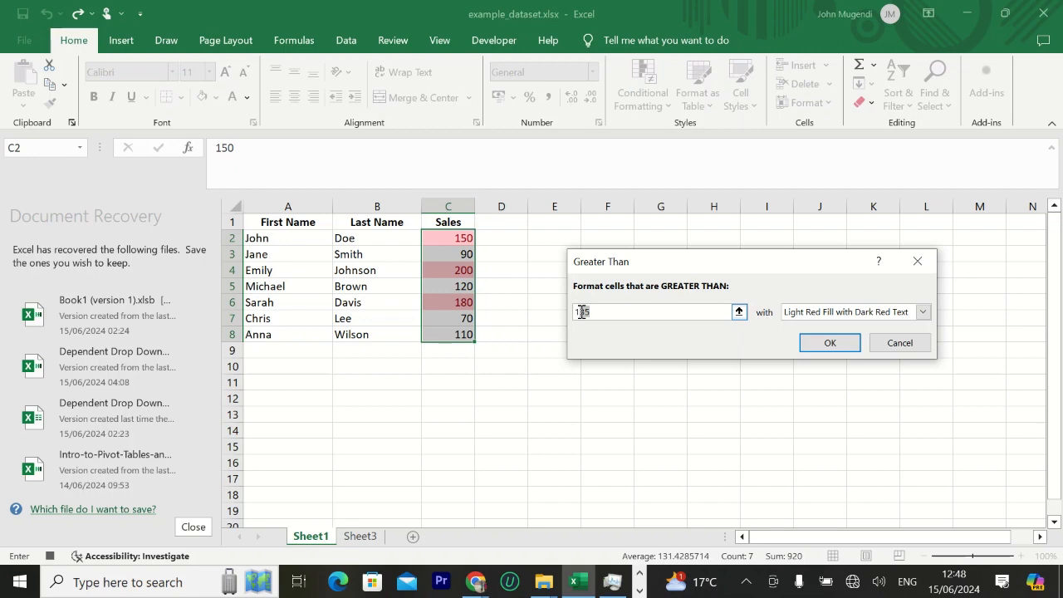
key("BackSpace")
key("BackSpace")
type("00")
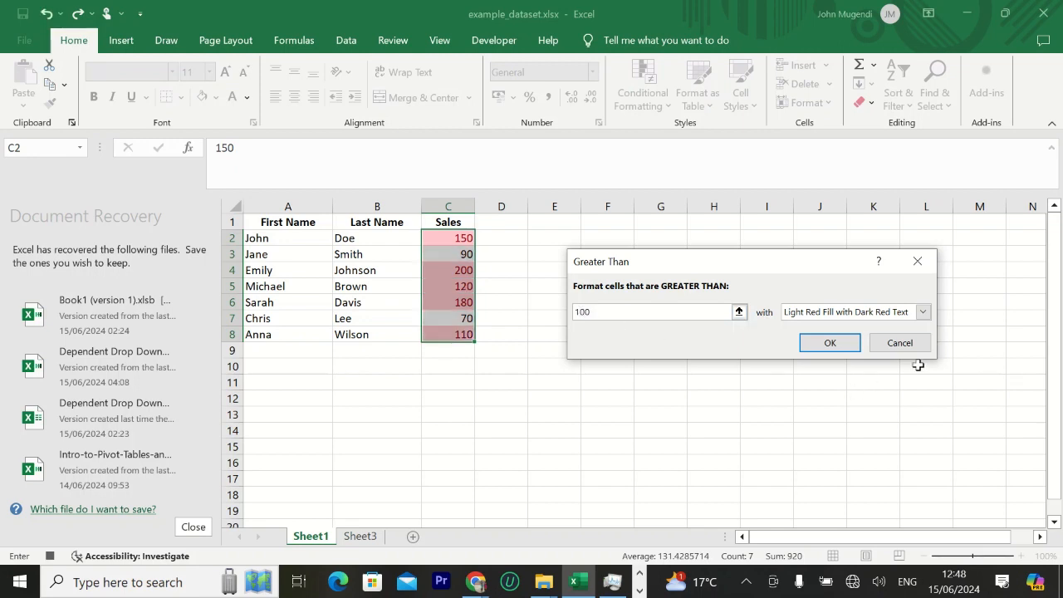
left_click(922, 312)
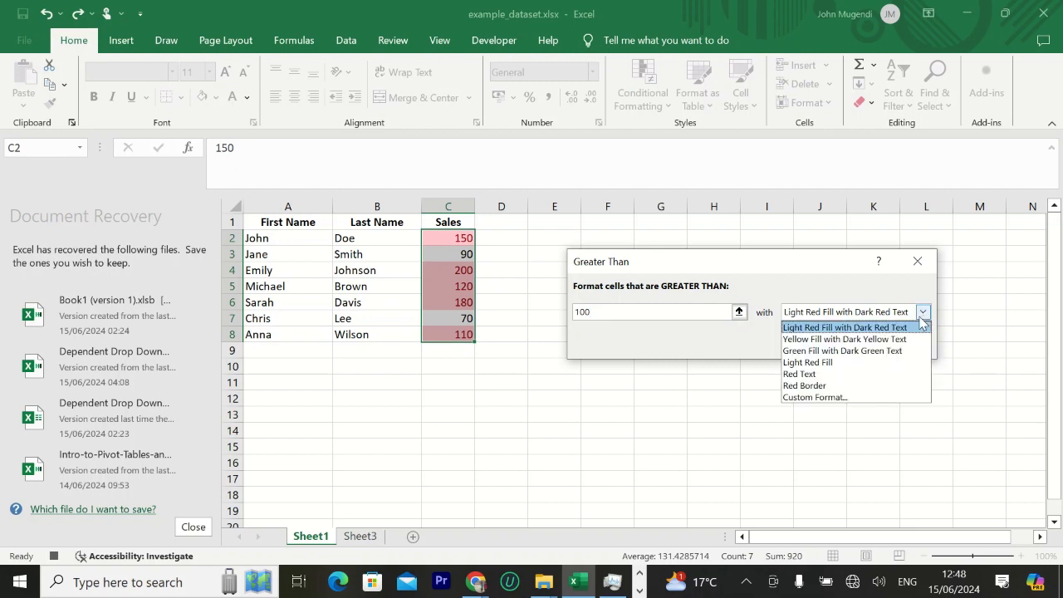
left_click(887, 339)
left_click(921, 313)
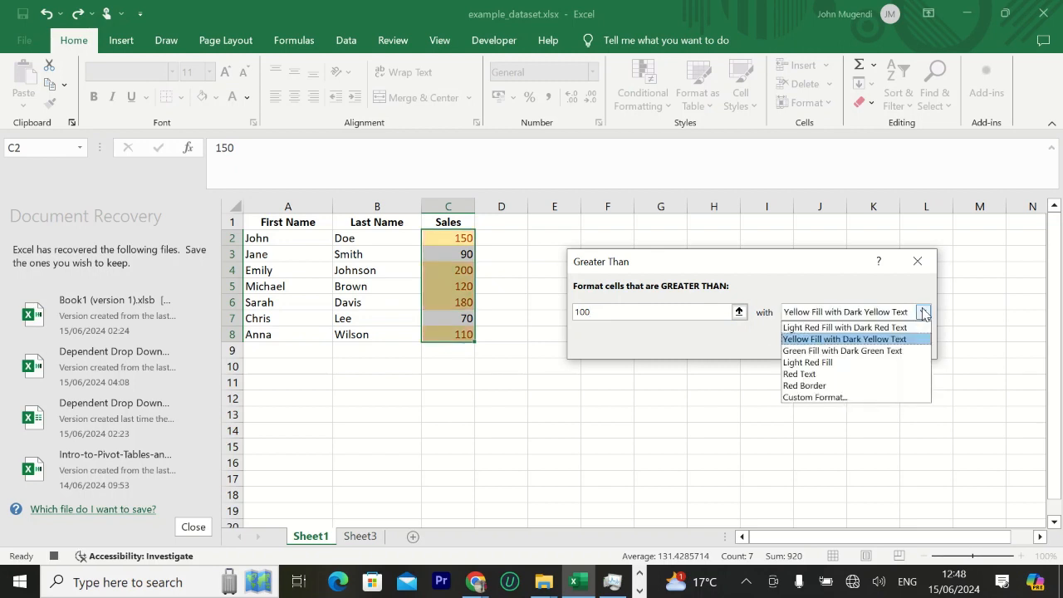
left_click(879, 348)
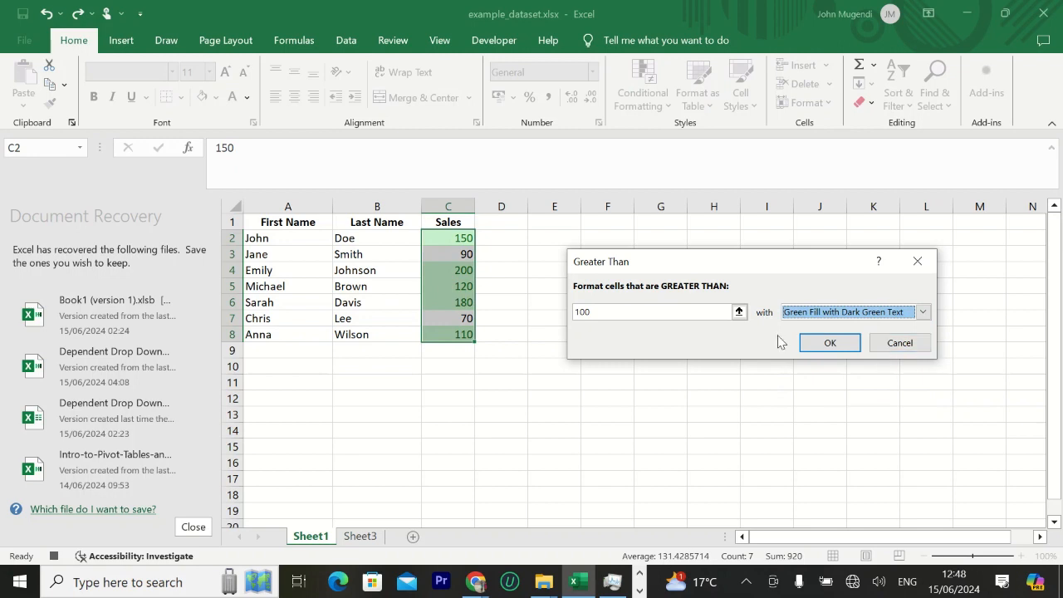
left_click(832, 344)
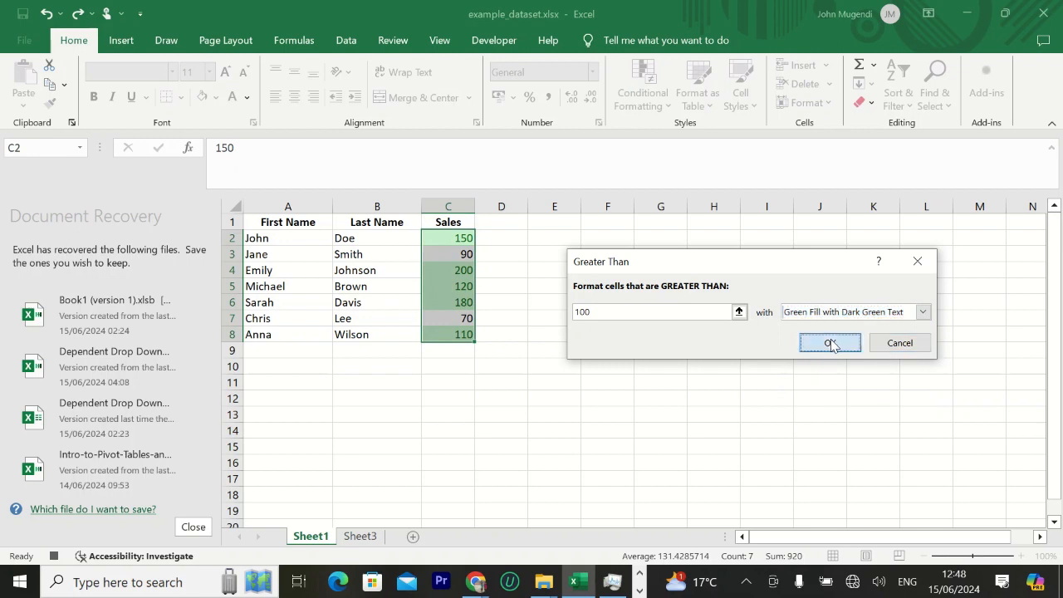
Stop recording the macro.
left_click(521, 288)
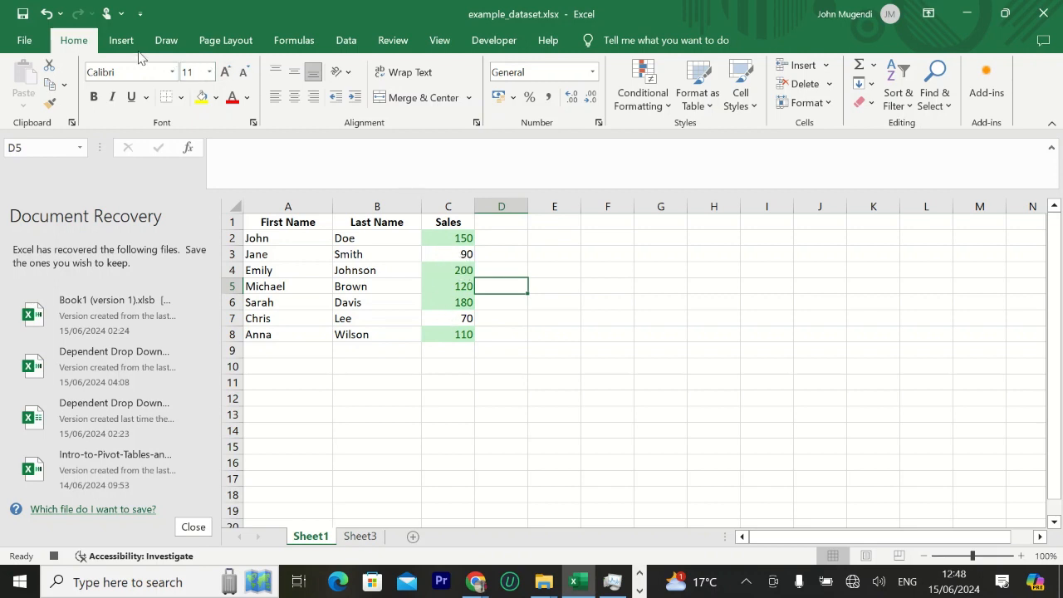
left_click(491, 43)
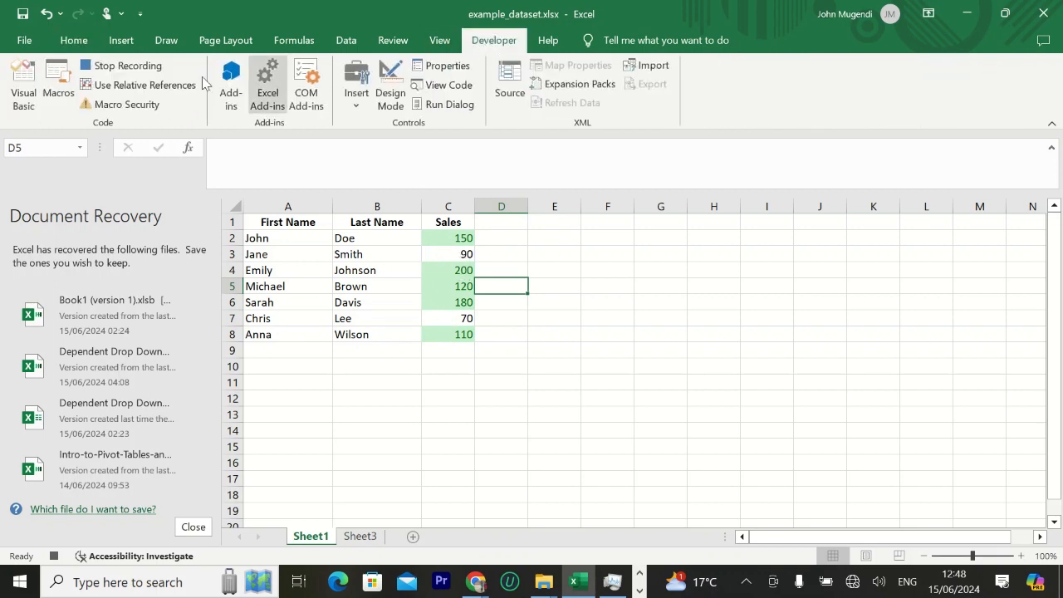
left_click(131, 67)
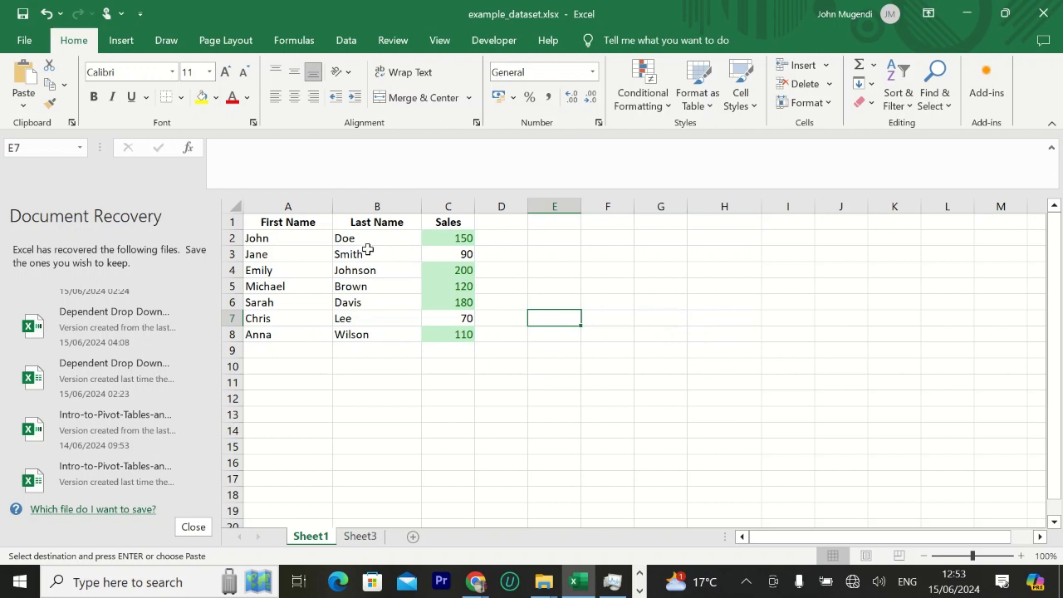
Paste the copied First Name and Sales table at cell E7 and widen column E slightly.
left_click(496, 41)
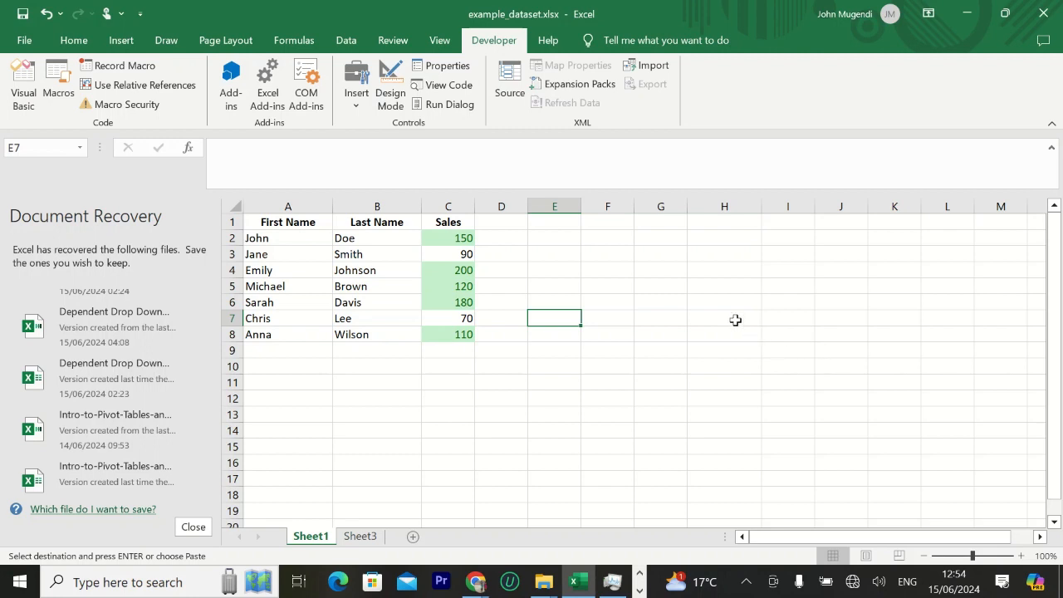
key("ctrl+v")
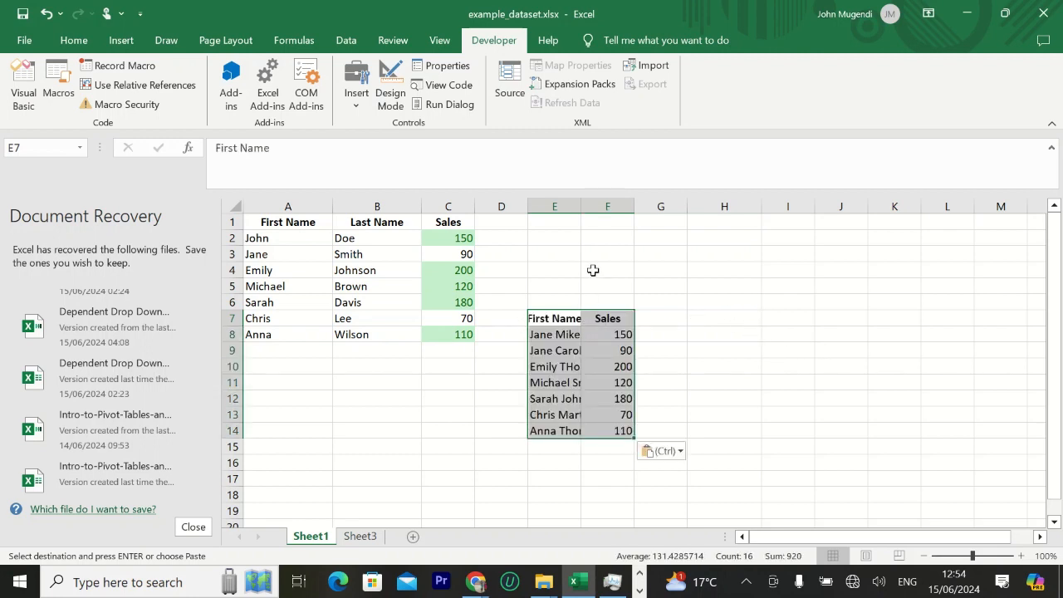
left_click_drag(581, 206, 597, 205)
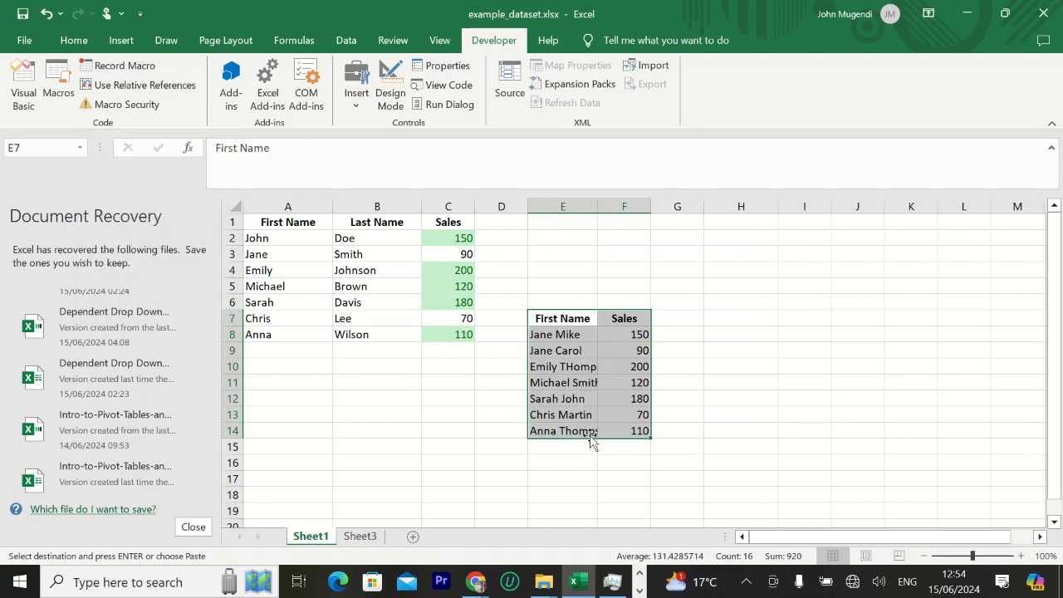
Clear the contents of the already formatted table in A1:C9.
key("ctrl+c")
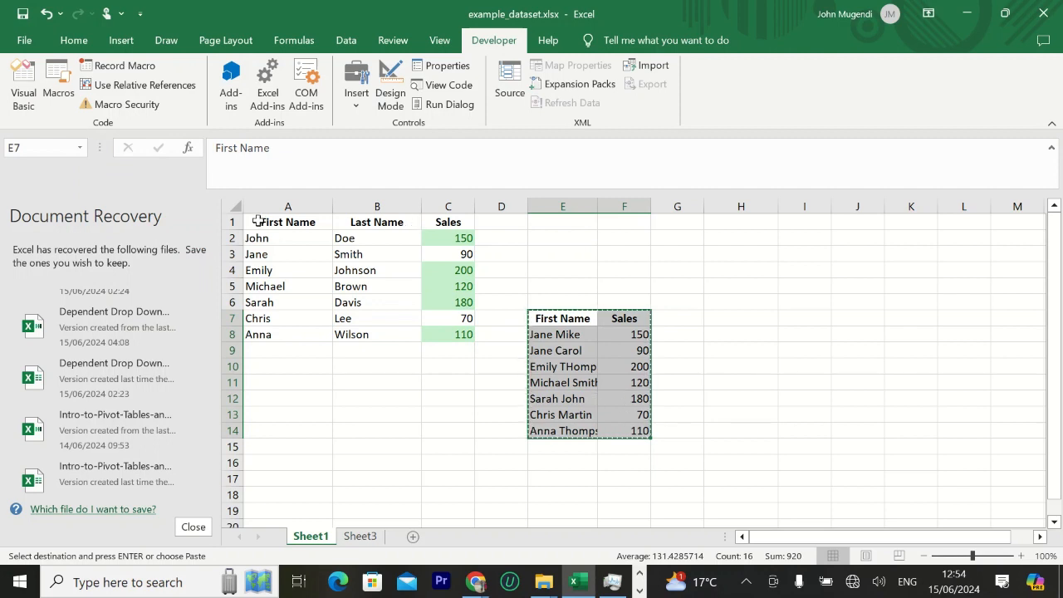
left_click_drag(257, 220, 446, 348)
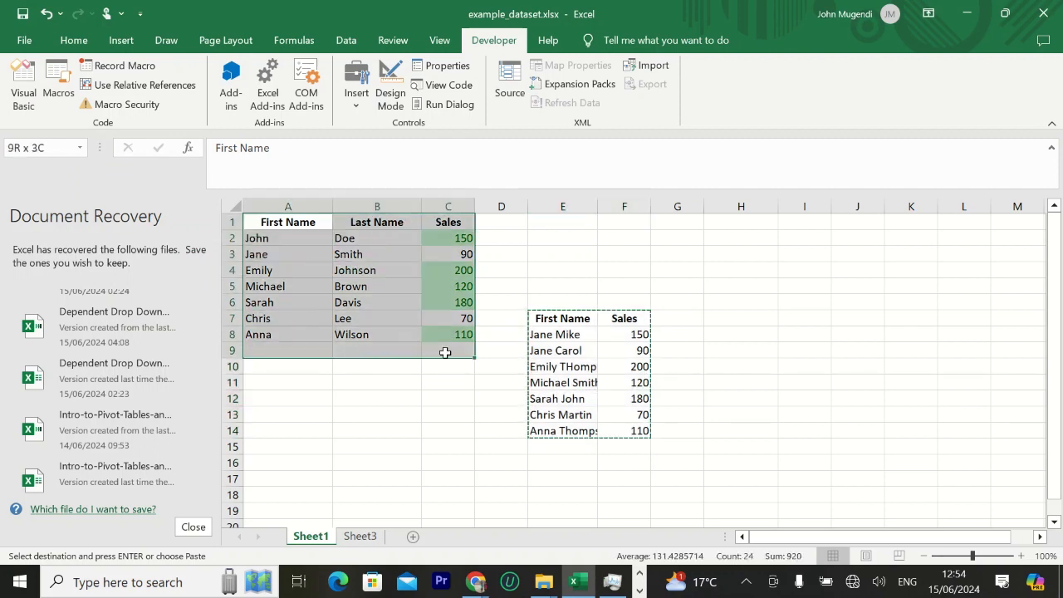
right_click(410, 307)
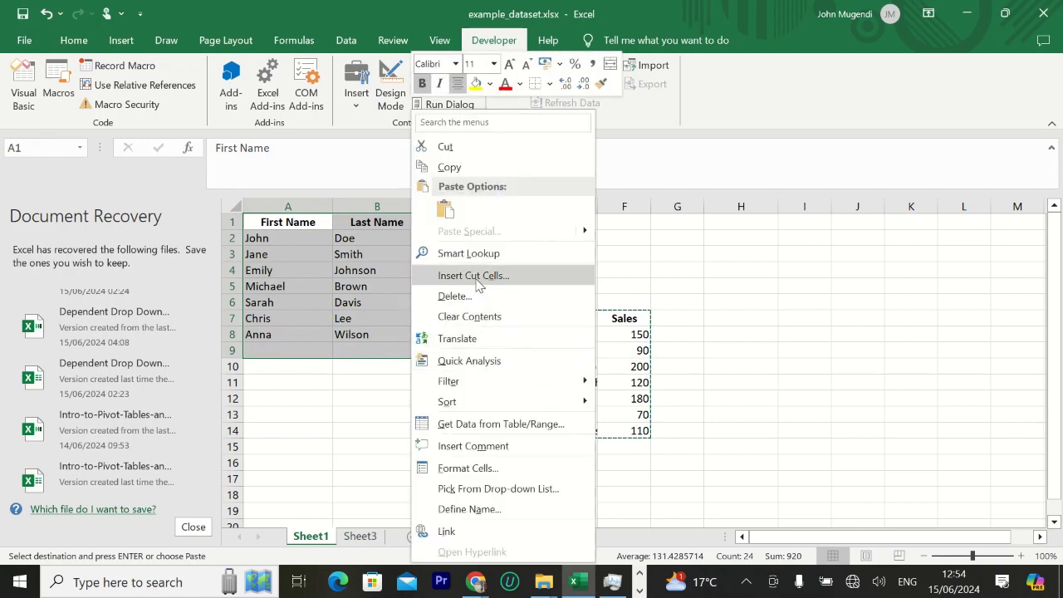
left_click(485, 316)
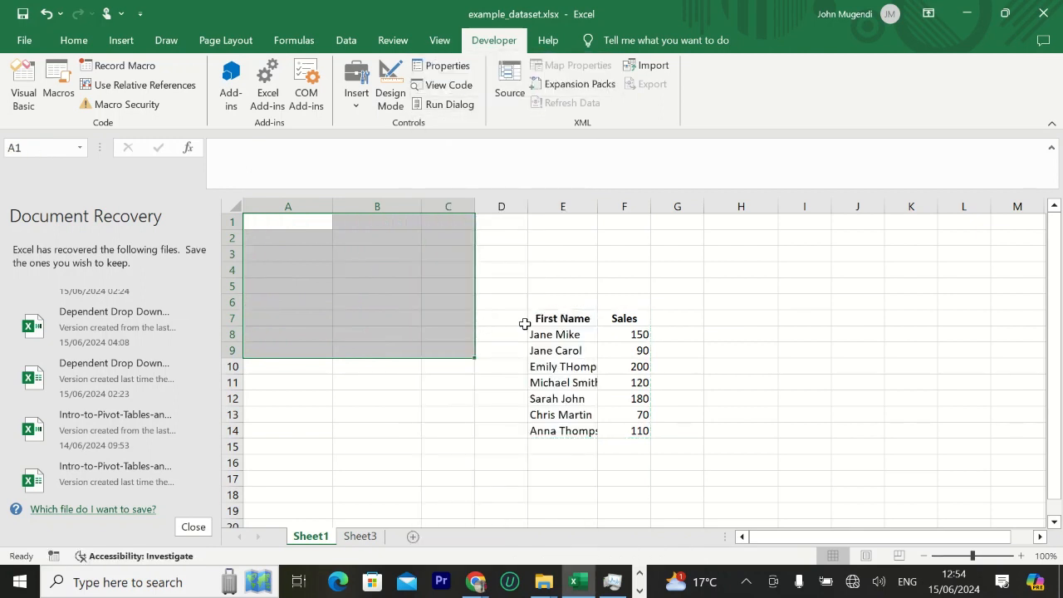
left_click(315, 242)
left_click(305, 223)
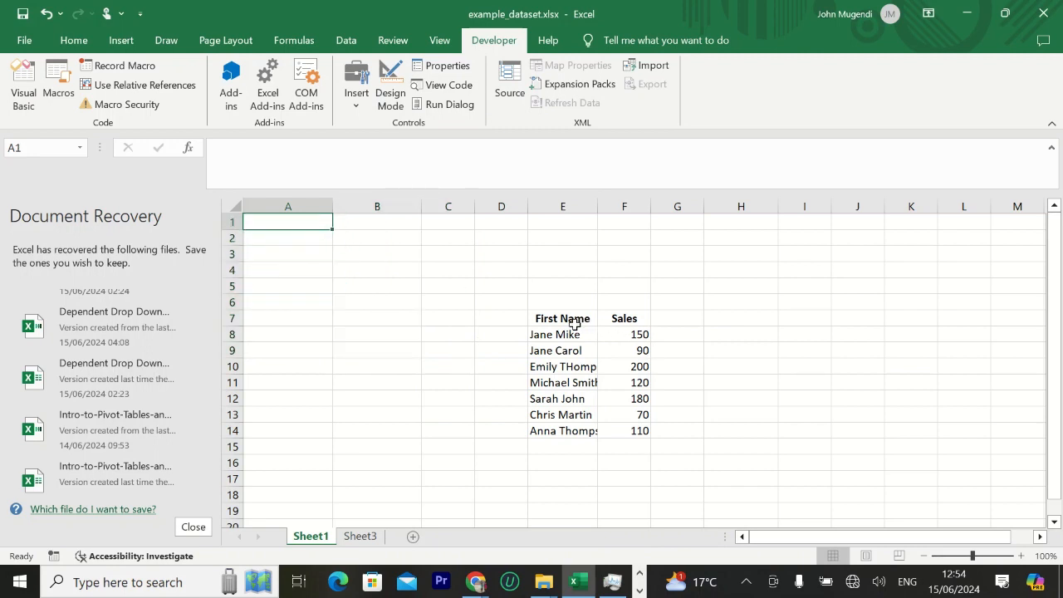
Move the First Name and Sales table from E7:F14 so that it starts in cell A1.
left_click_drag(567, 319, 627, 432)
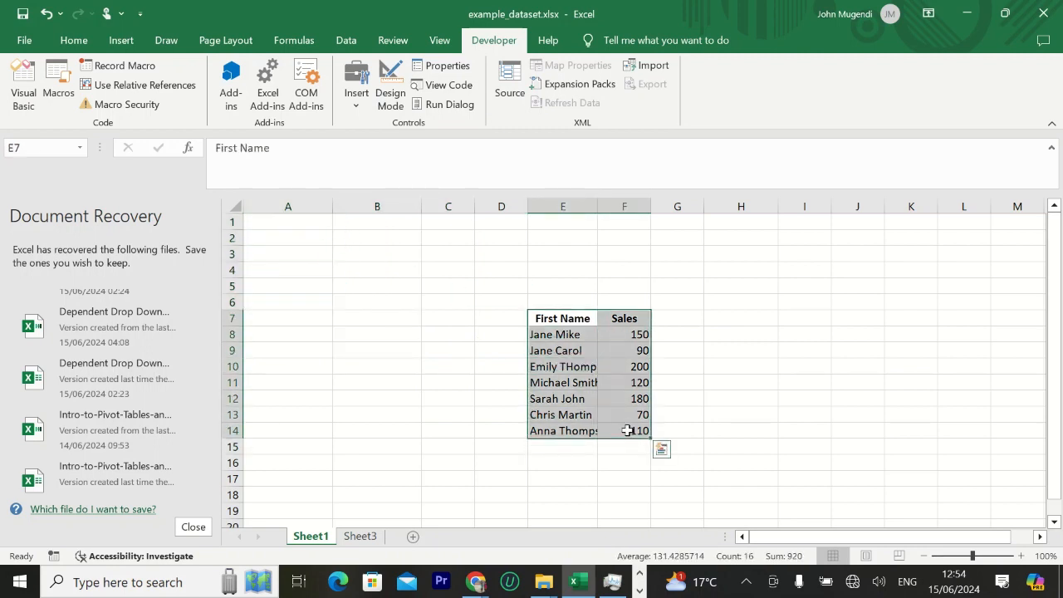
key("ctrl+c")
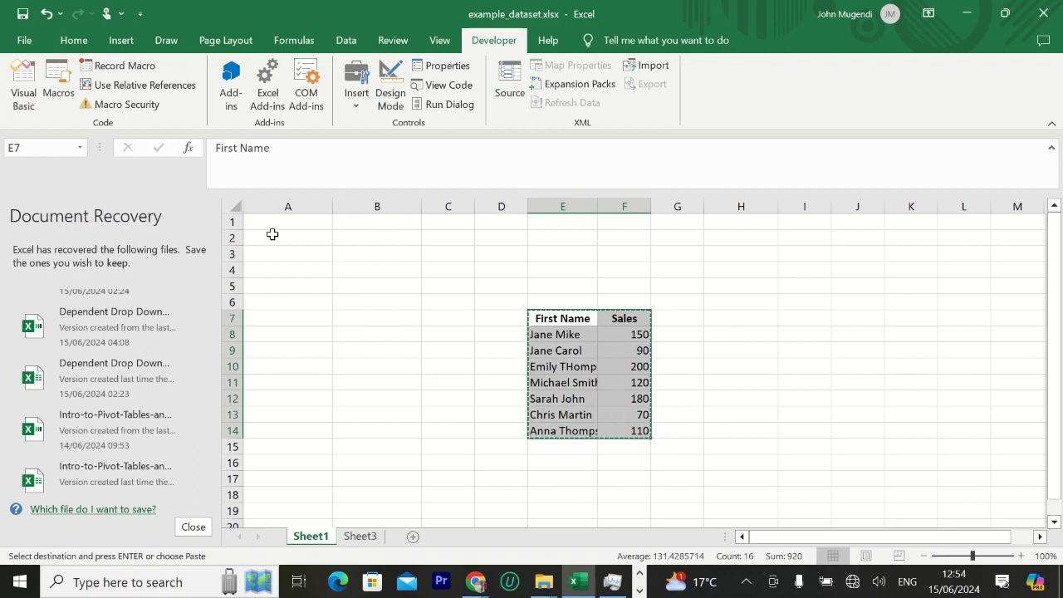
left_click(276, 222)
key("ctrl+v")
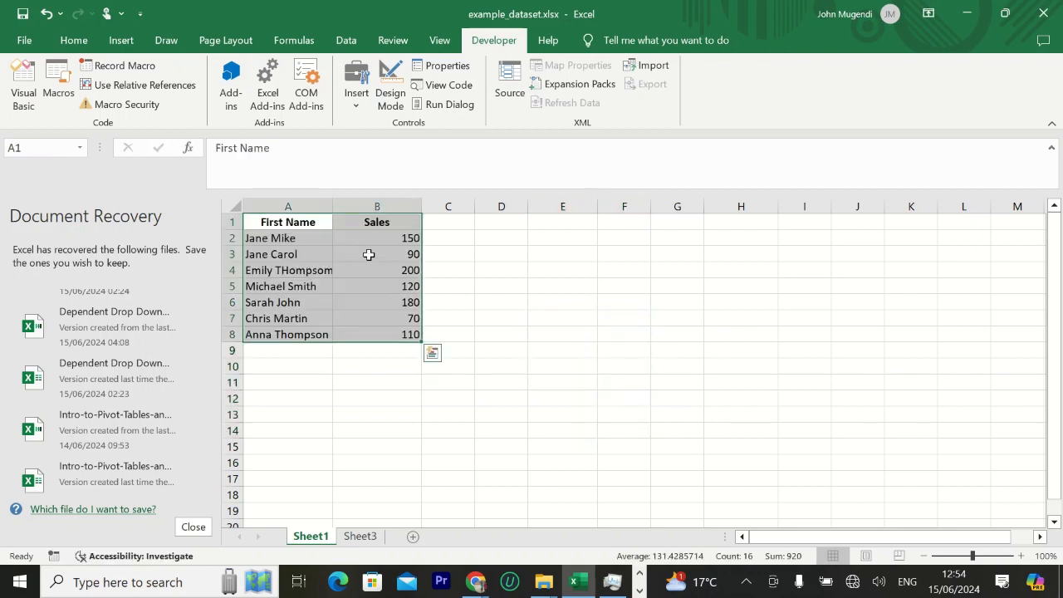
left_click(386, 222)
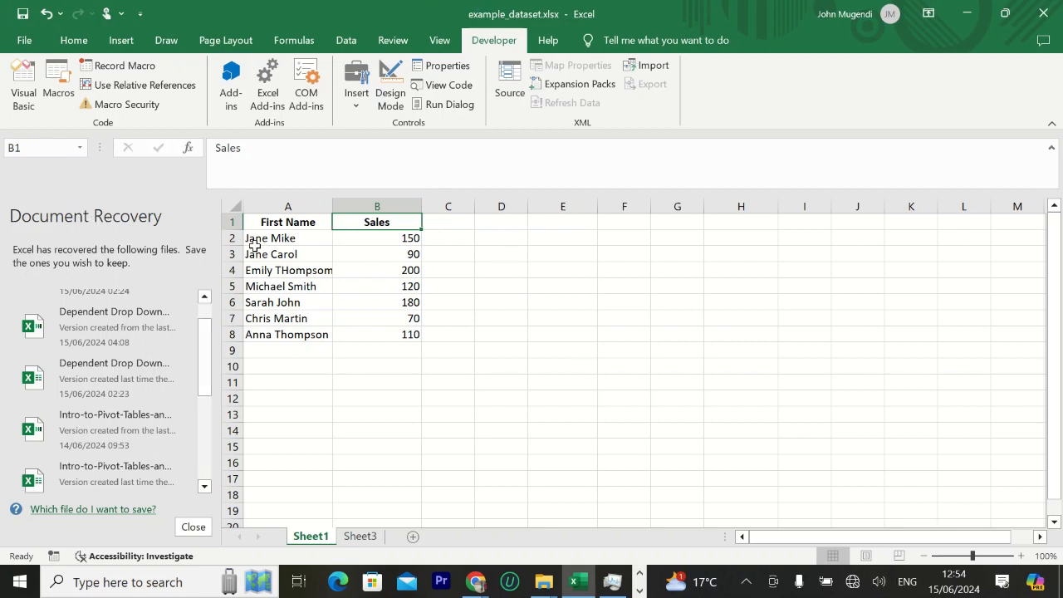
left_click(498, 301)
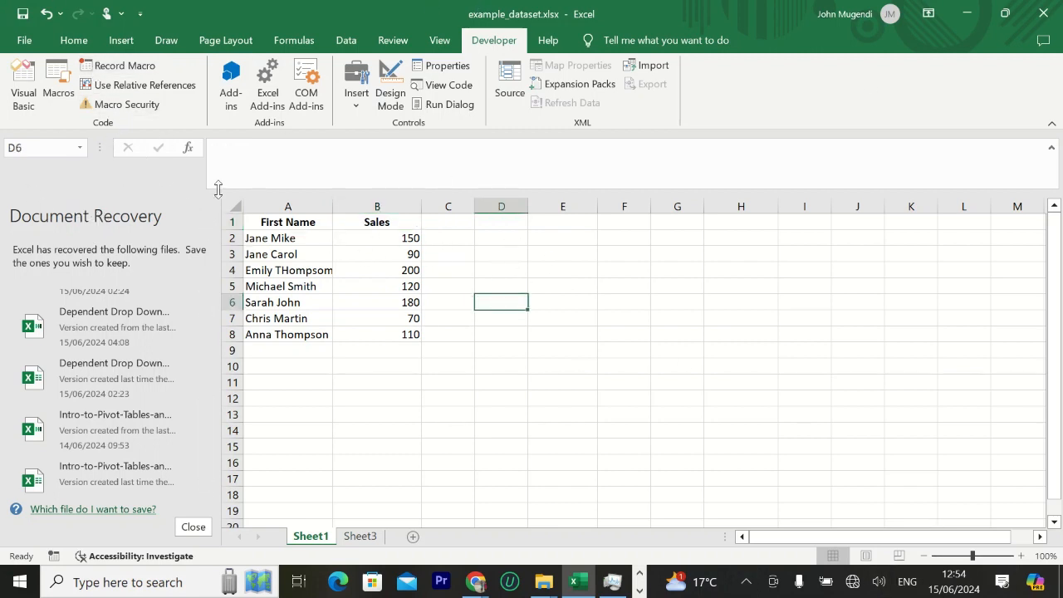
Select the table A1:B8, view Format_data in the macro list, and close the list without running it.
left_click_drag(264, 222, 378, 333)
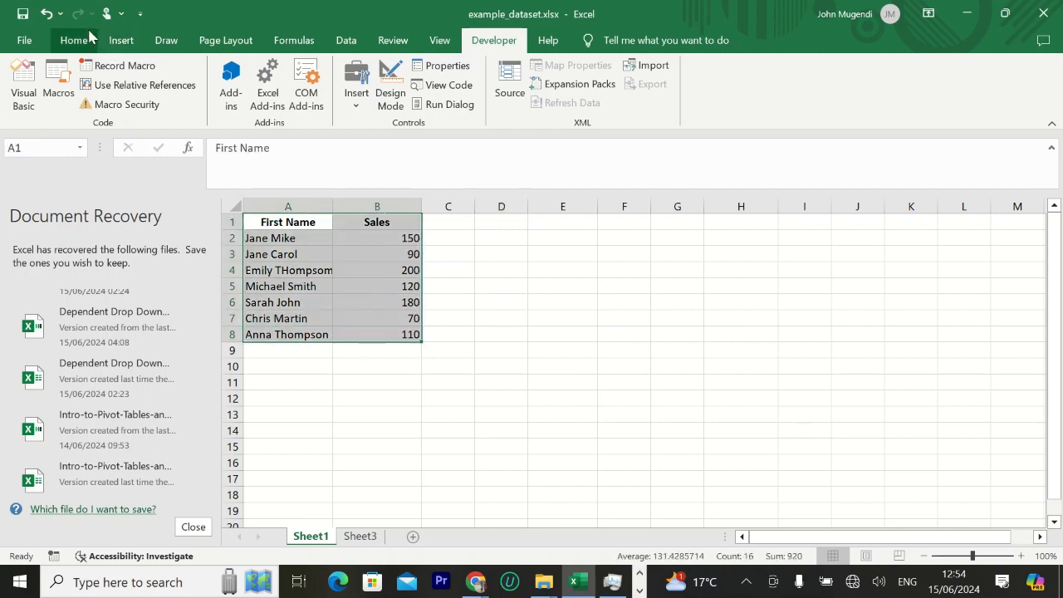
left_click(60, 96)
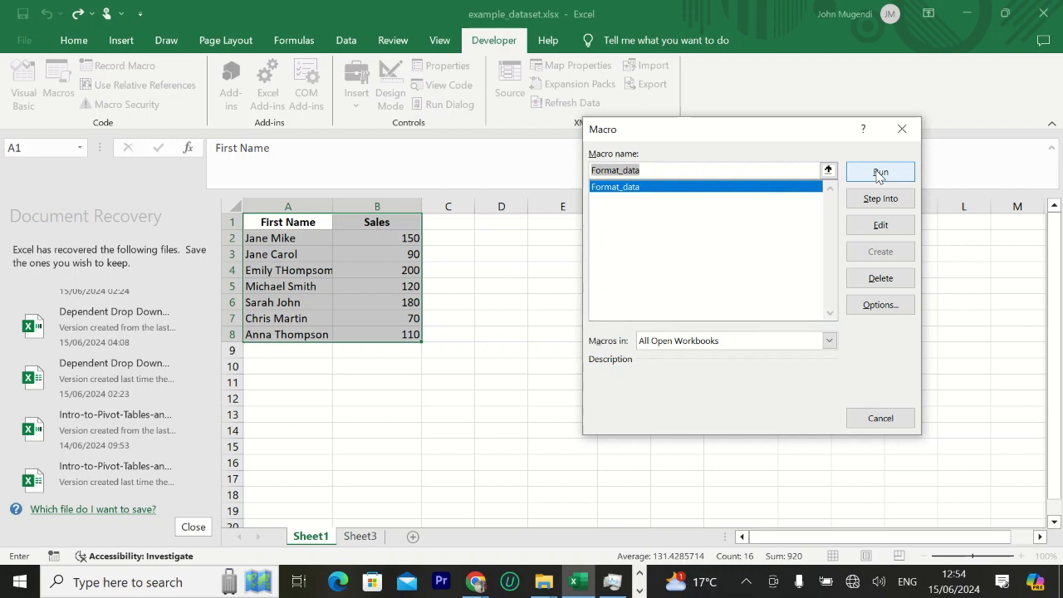
left_click(878, 421)
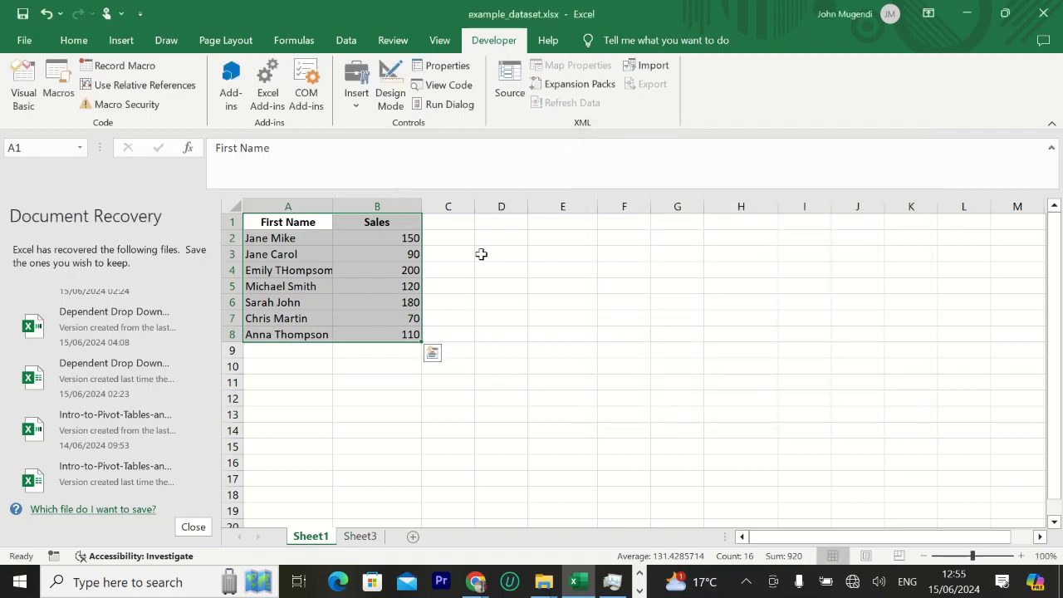
Draw a form control button over about F5:G6 on Sheet1 and assign the Format_data macro to it.
left_click(620, 285)
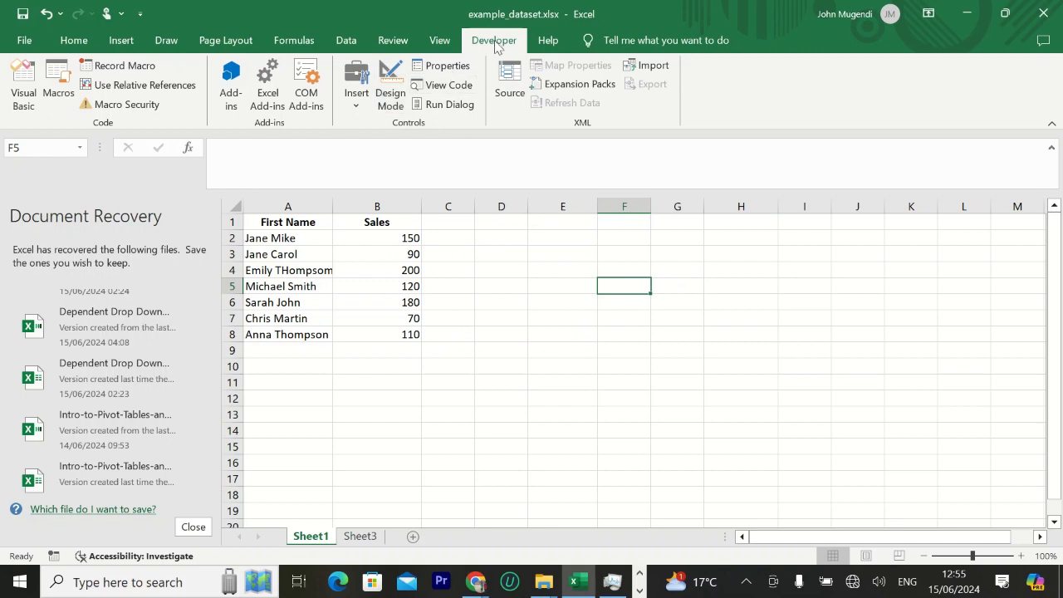
left_click(355, 108)
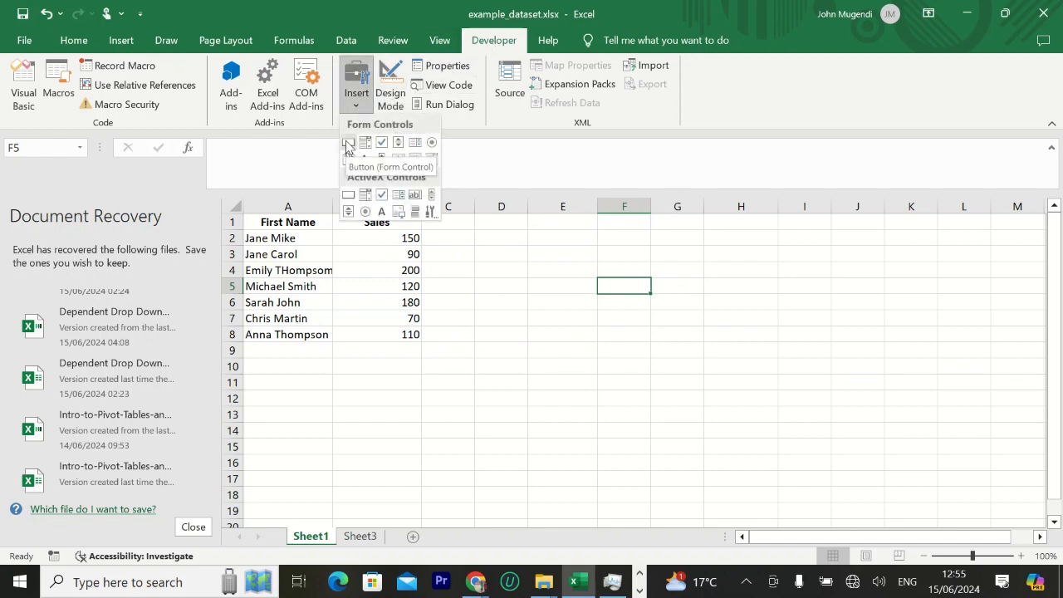
left_click(347, 144)
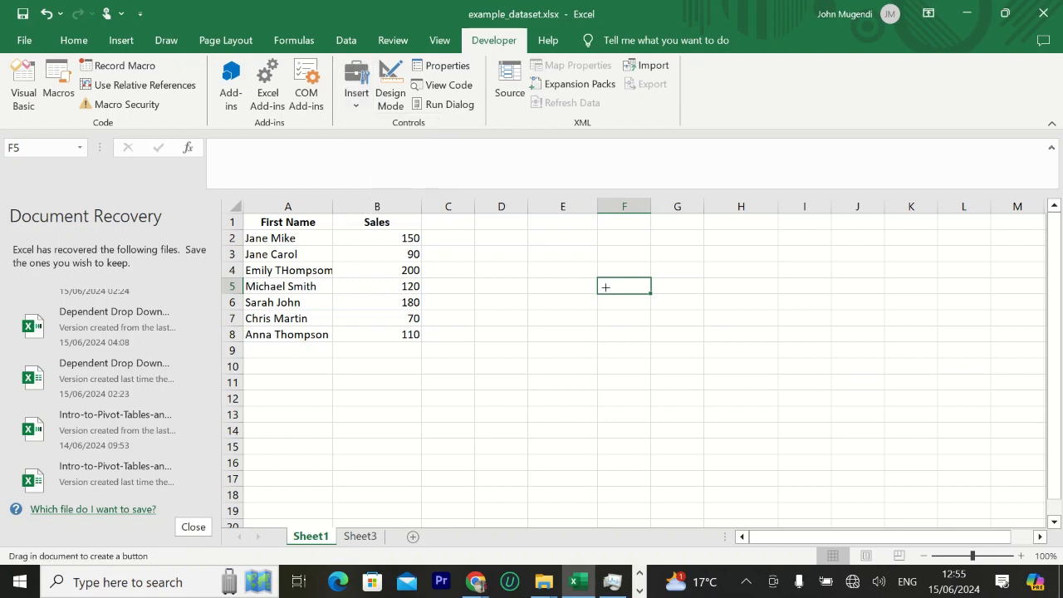
mouse_move(601, 279)
left_mouse_down()
mouse_move(654, 310)
mouse_move(697, 316)
left_mouse_up()
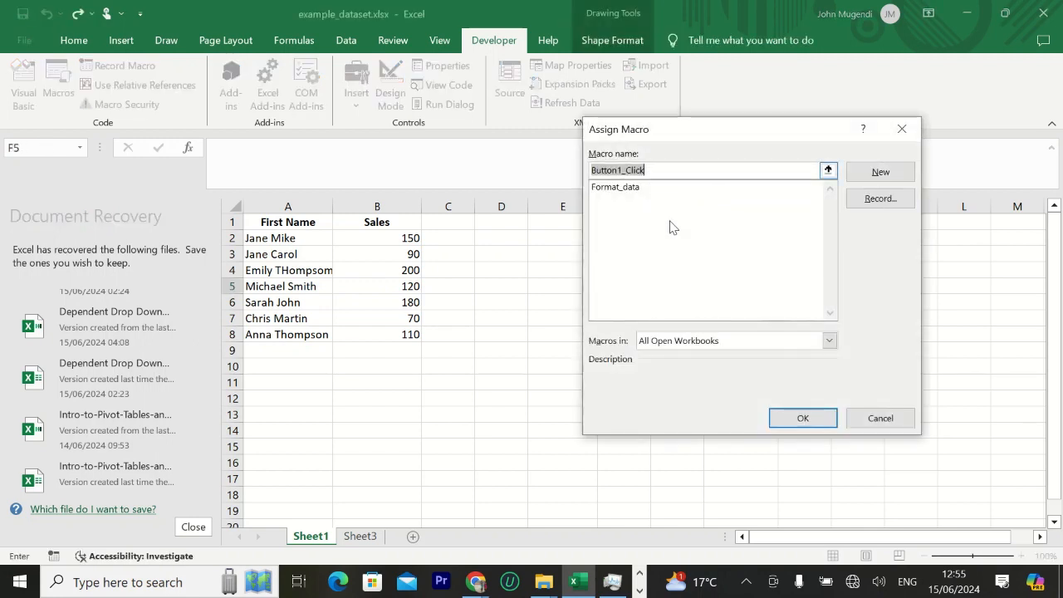
left_click(626, 187)
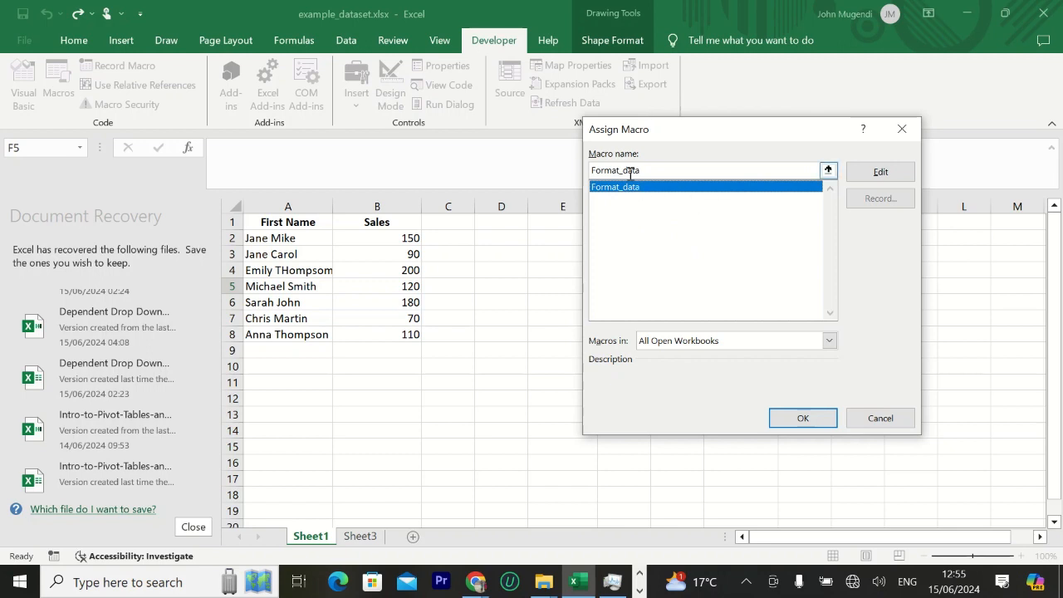
left_click(806, 419)
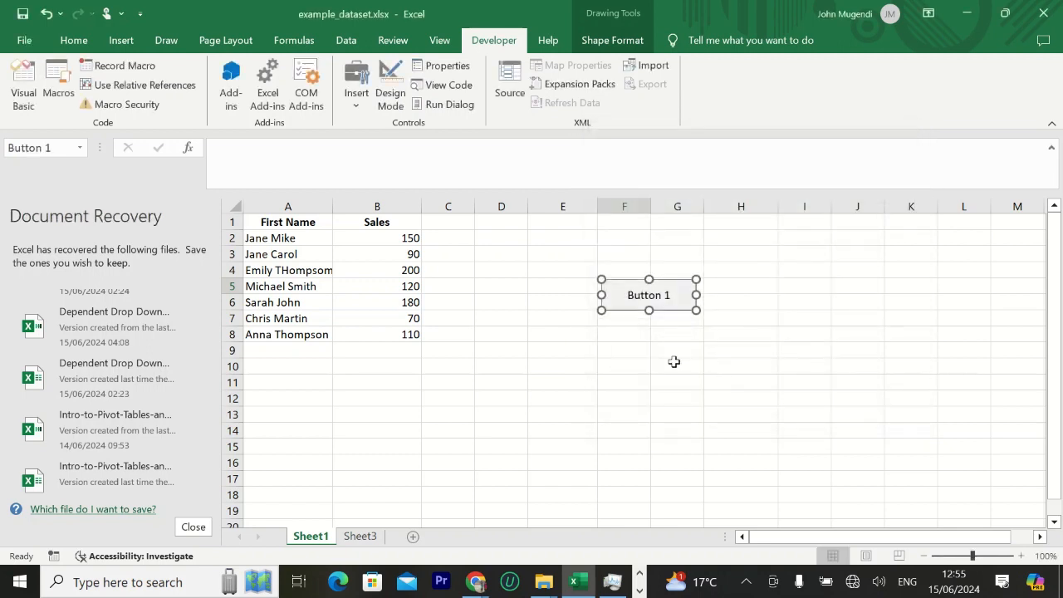
Replace the new button's label with "Format Data".
left_click(669, 295)
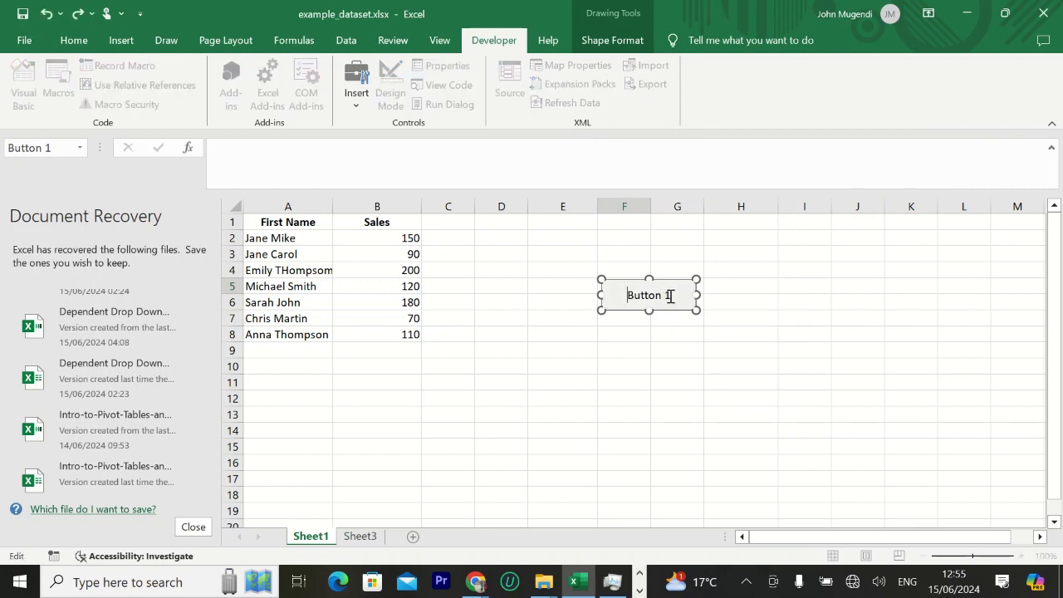
key("Delete")
key("Delete")
key("Delete")
key("Delete")
key("Delete")
type("Format Data")
left_click(752, 289)
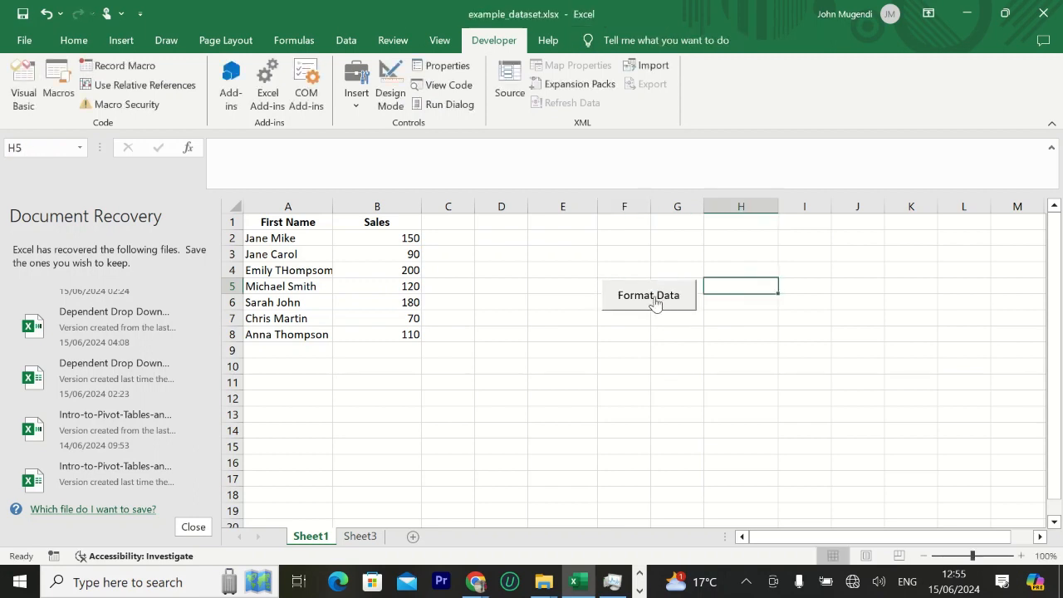
Set the font color of the Format Data button's label to bright green.
right_click(653, 296)
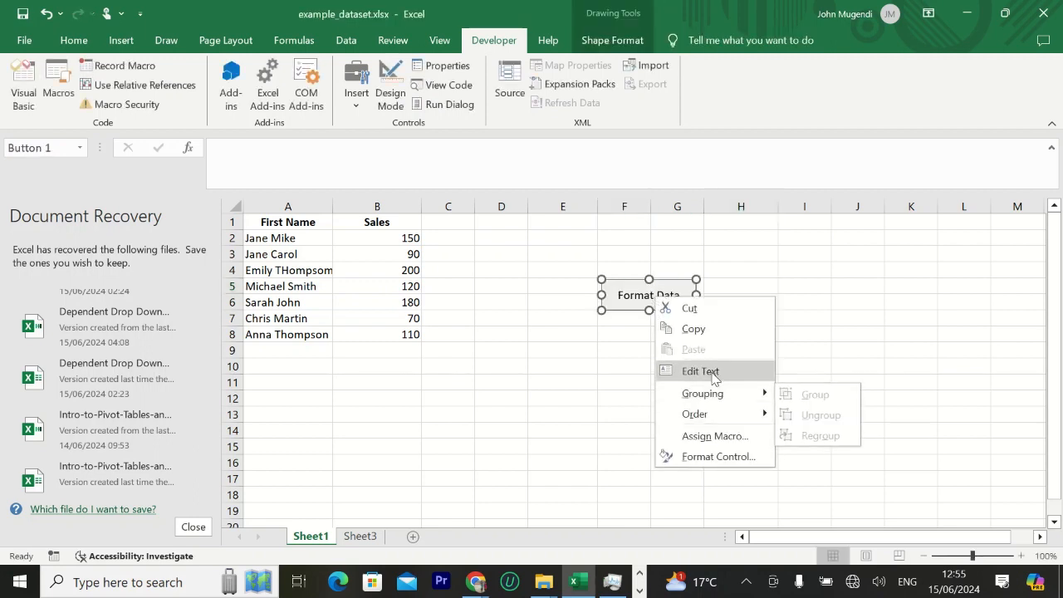
left_click(712, 455)
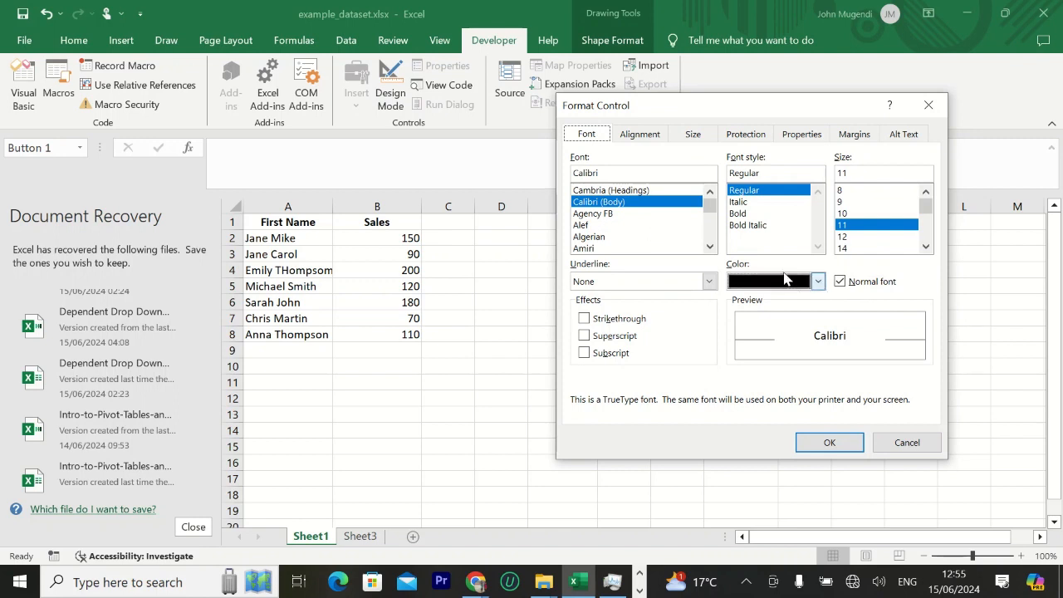
left_click(819, 283)
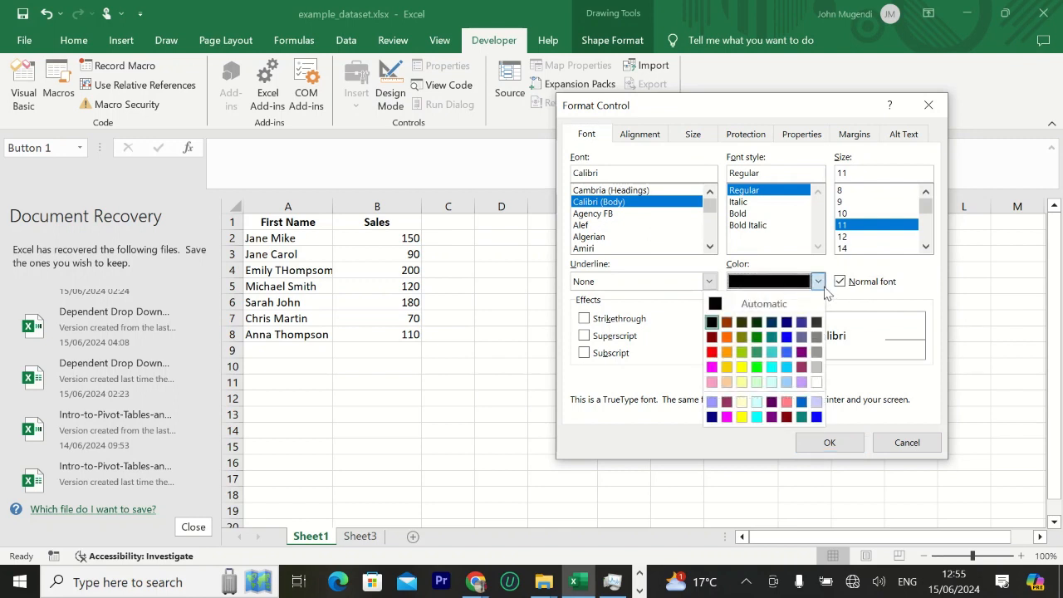
left_click(756, 366)
left_click(829, 442)
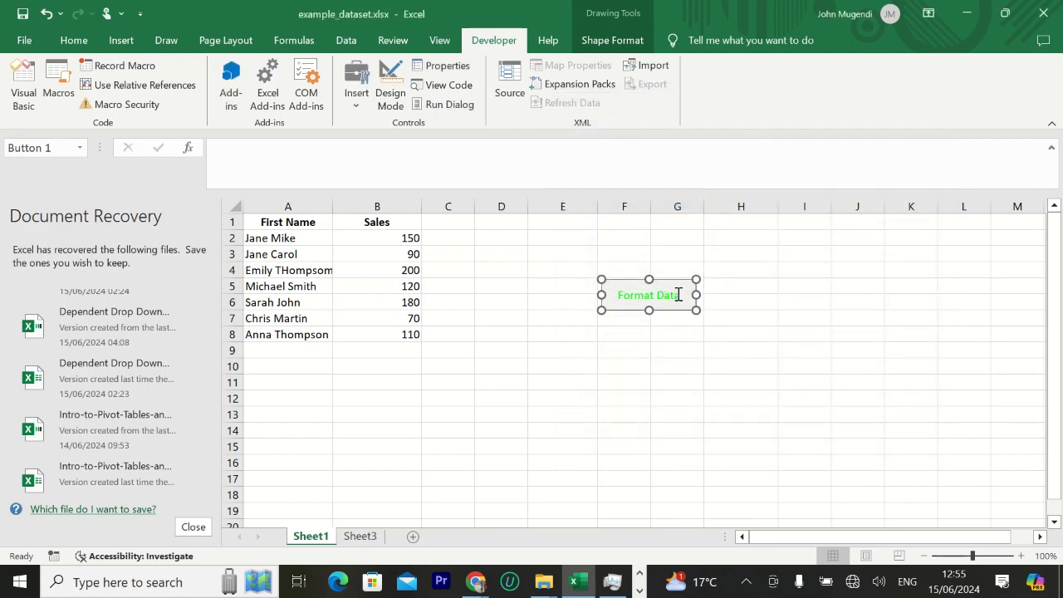
left_click(637, 296)
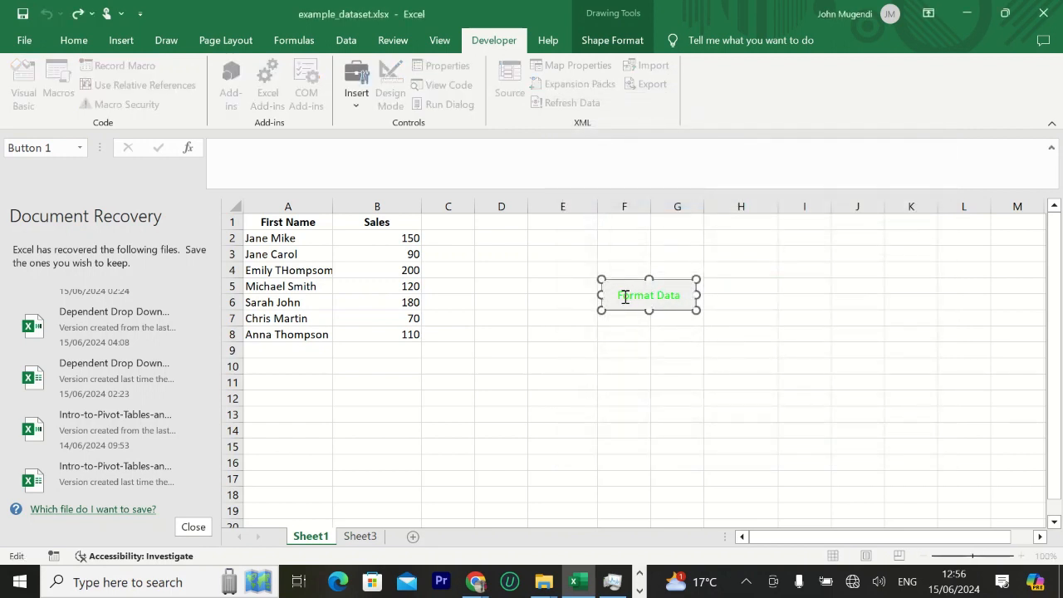
key("Escape")
left_click(752, 300)
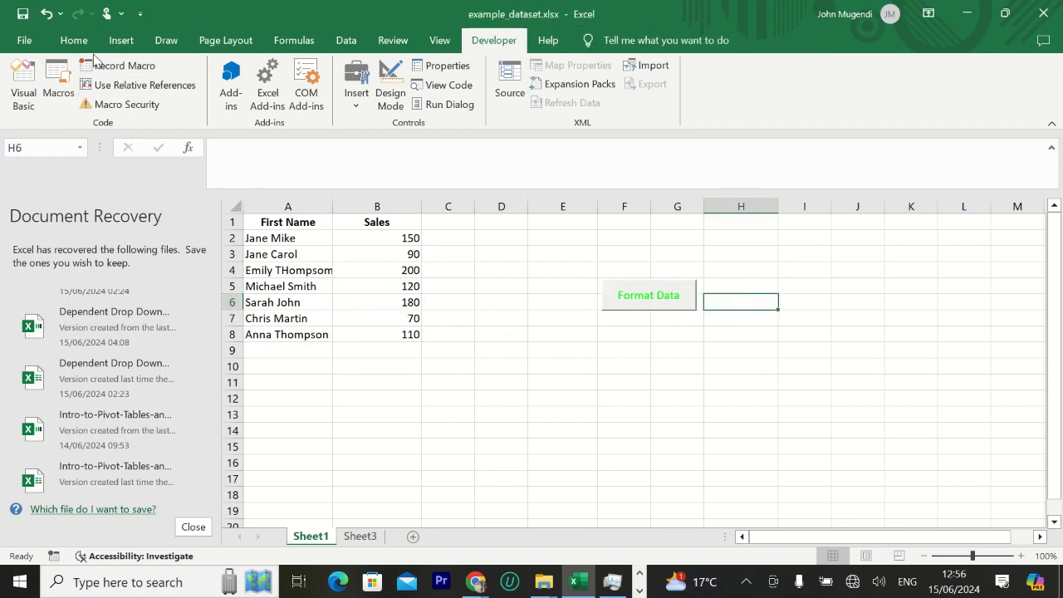
View the macro list and close it without running anything, and run Format_data on Sheet1 with the Format Data button.
left_click(63, 91)
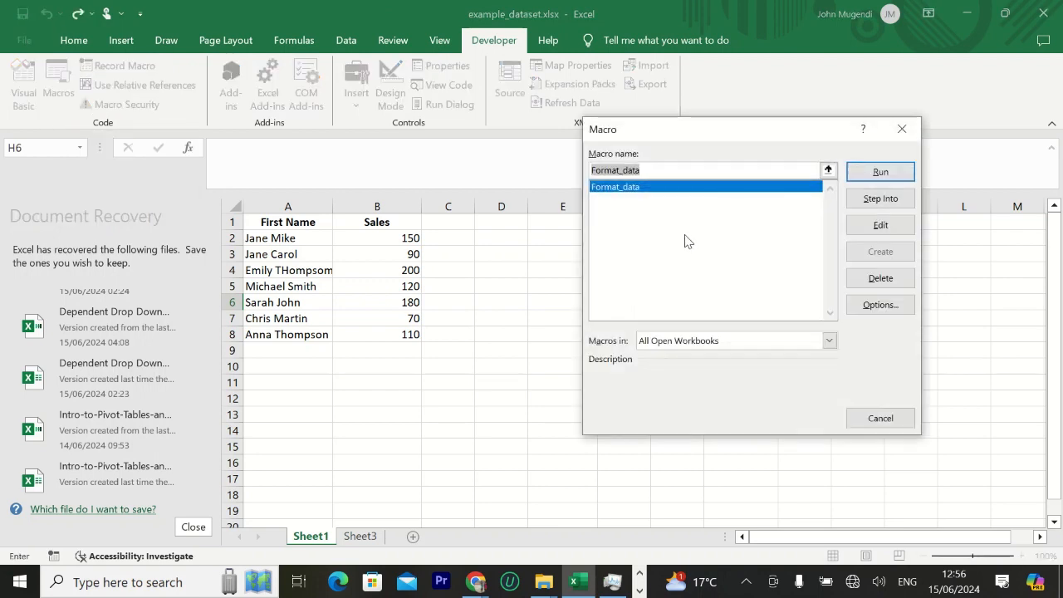
left_click(880, 418)
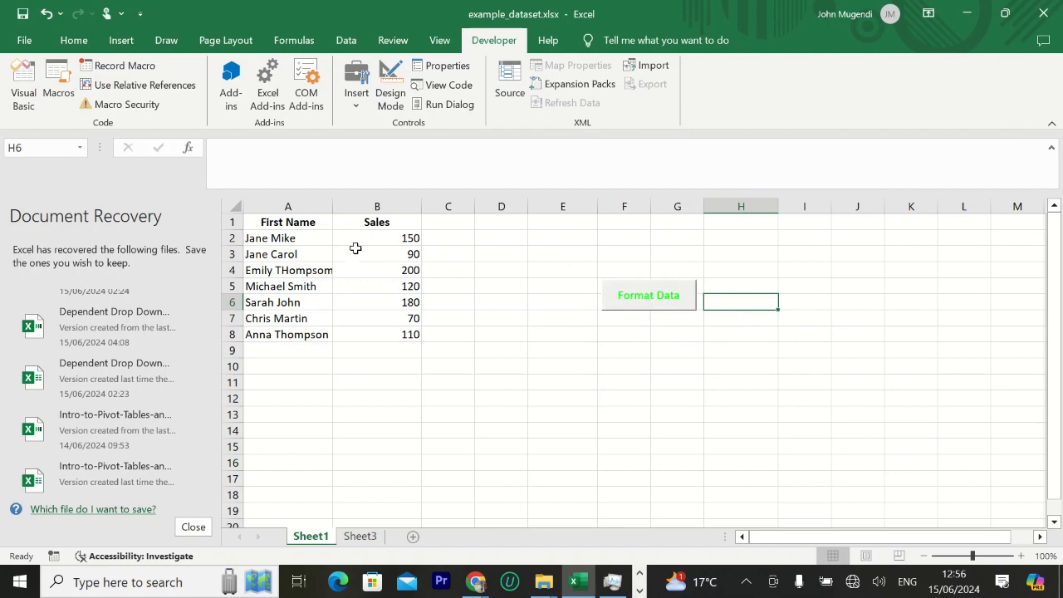
left_click(661, 302)
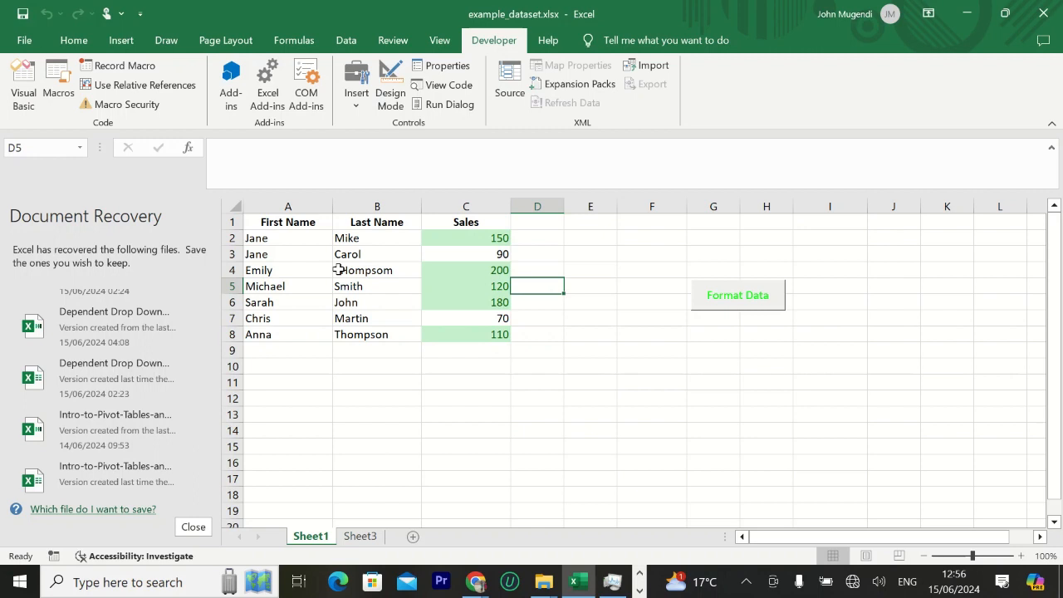
Run the Format_data macro from the macro list on Sheet3 and return to Sheet1.
left_click(360, 535)
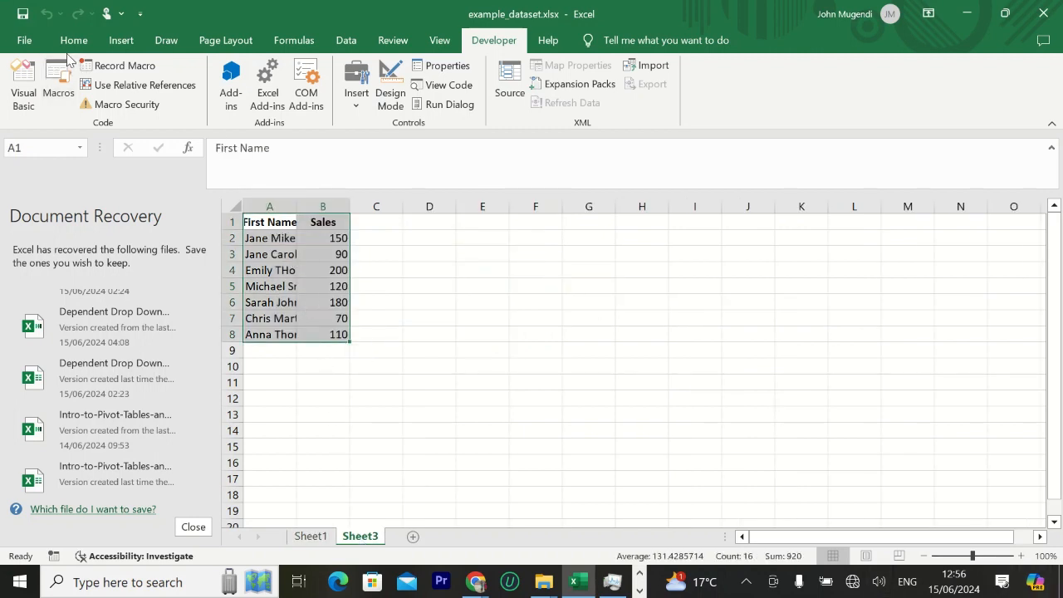
left_click(52, 91)
left_click(883, 172)
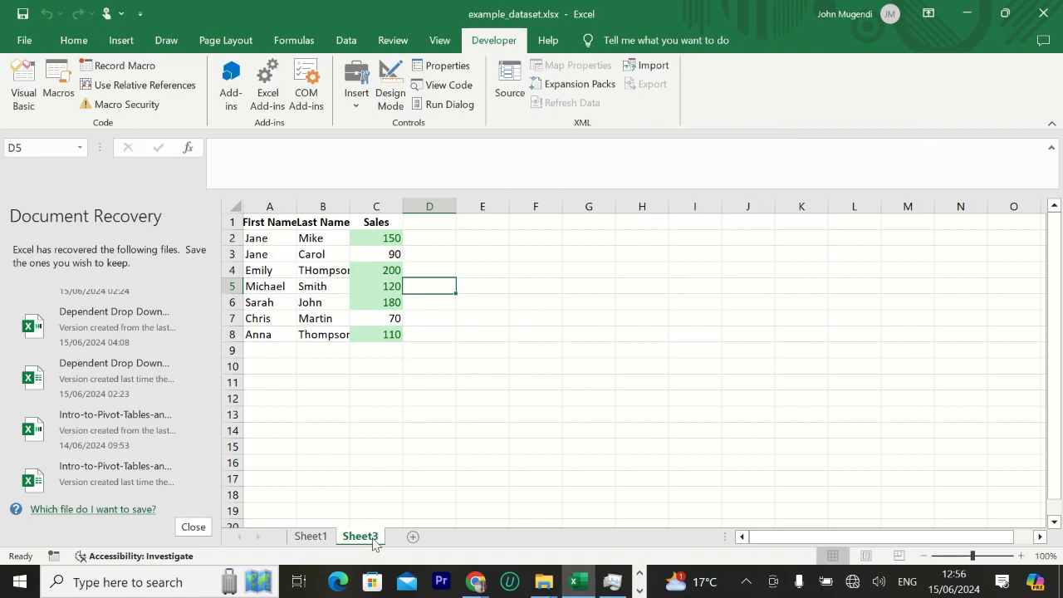
left_click(324, 538)
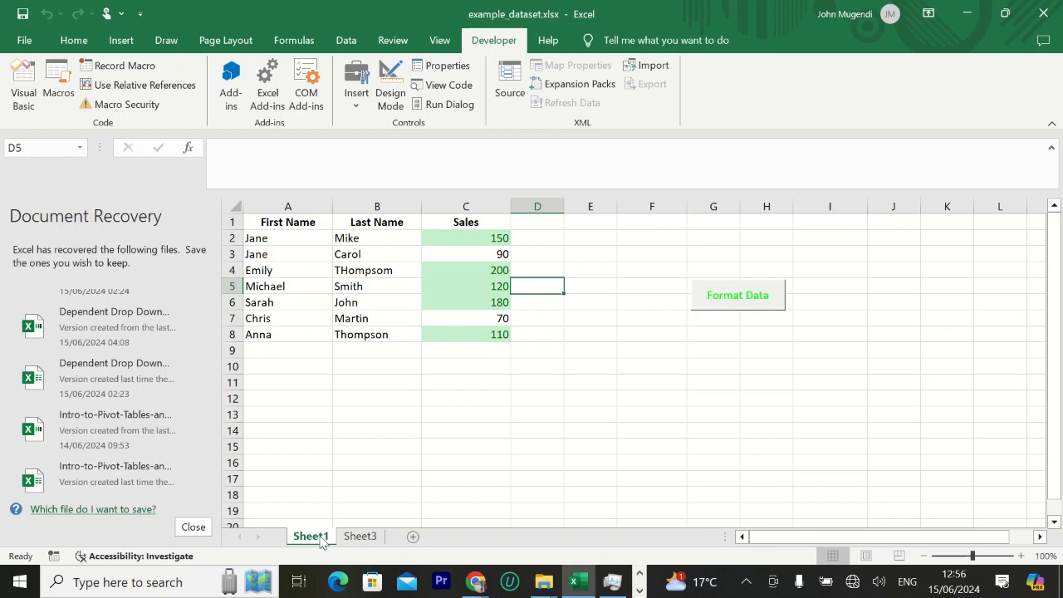